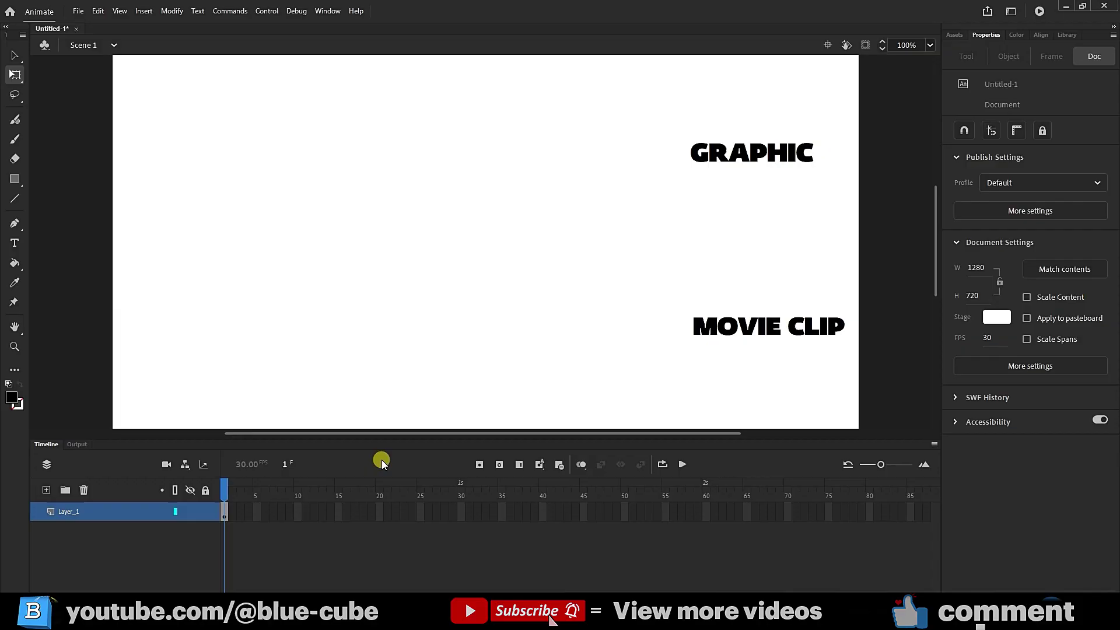
Add a new layer and draw a red square near the stage's top-left.
left_click(46, 489)
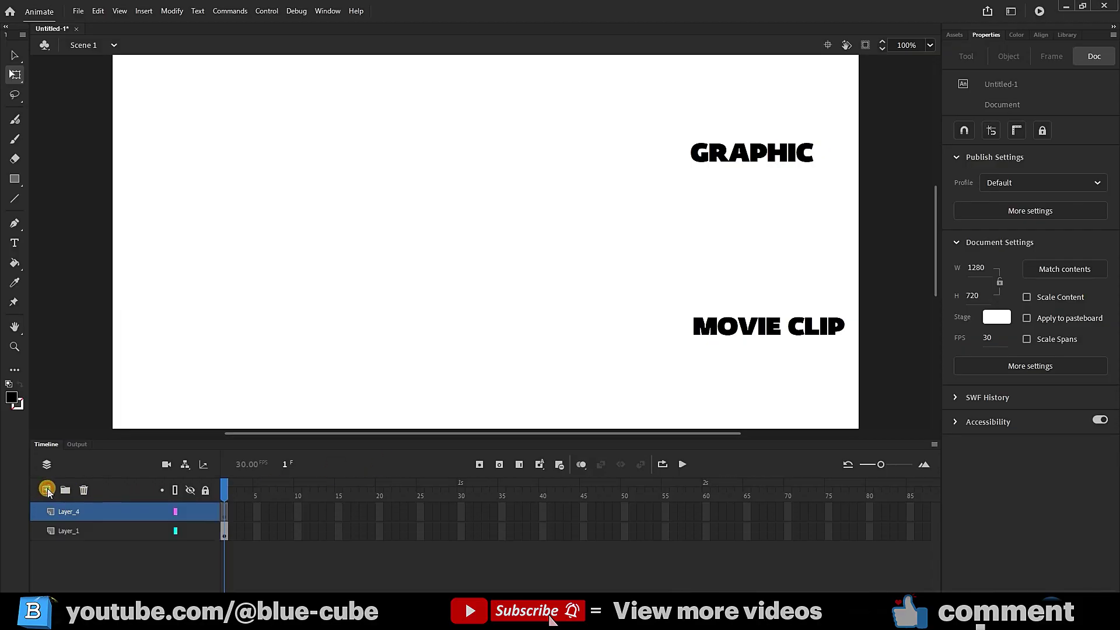
left_click(13, 181)
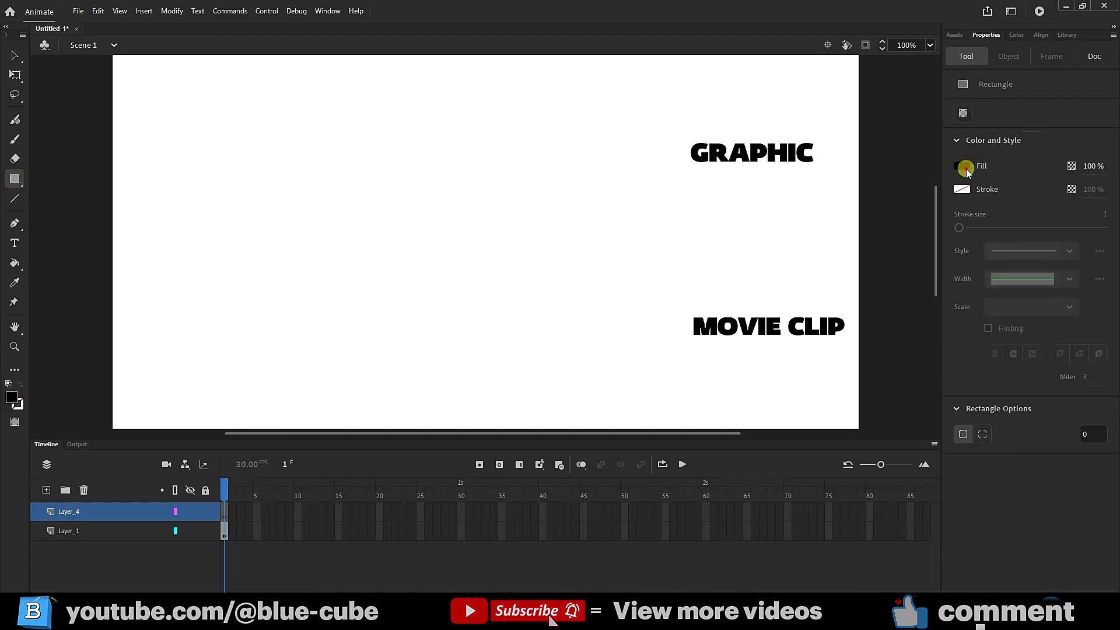
left_click(965, 168)
left_click(845, 245)
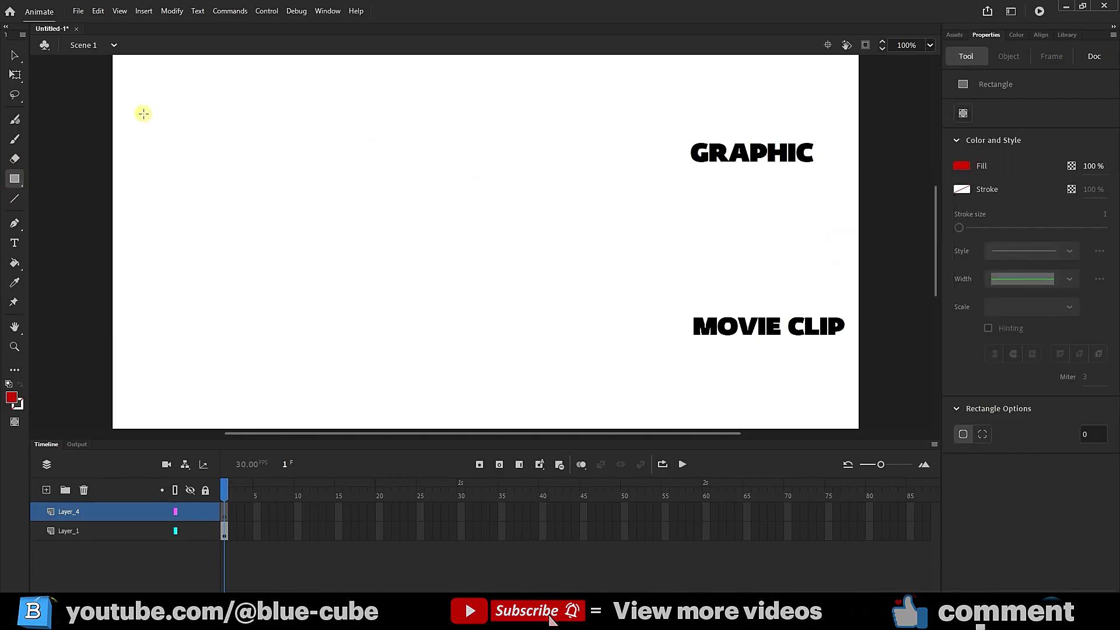
left_click_drag(153, 111, 263, 211)
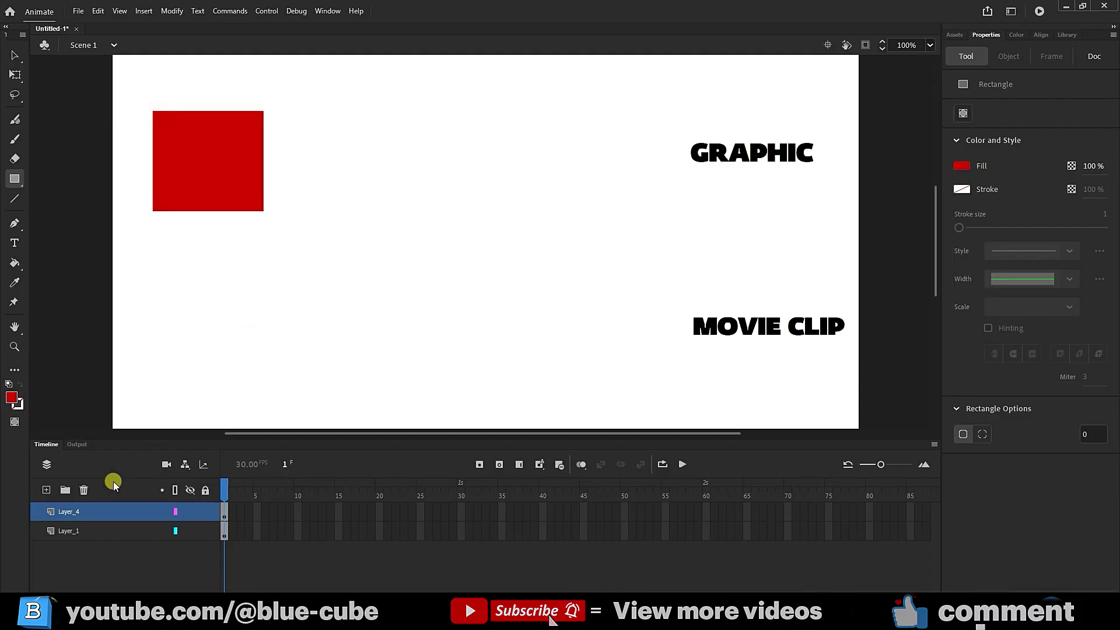
Add another layer and draw a red circle below the square with the Oval tool.
left_click(46, 490)
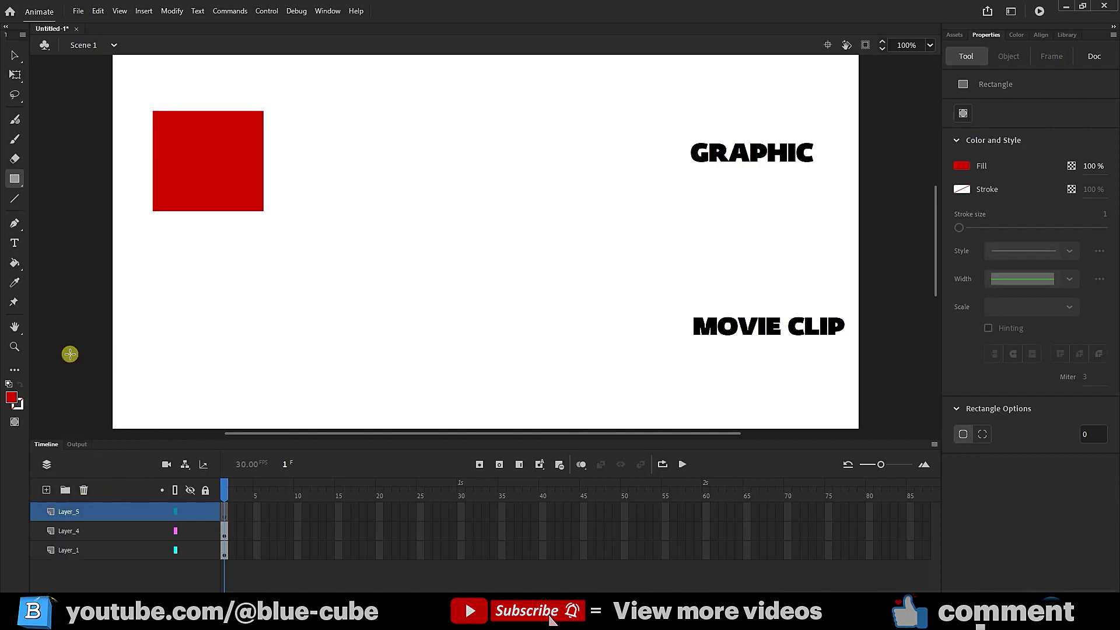
left_click(15, 177)
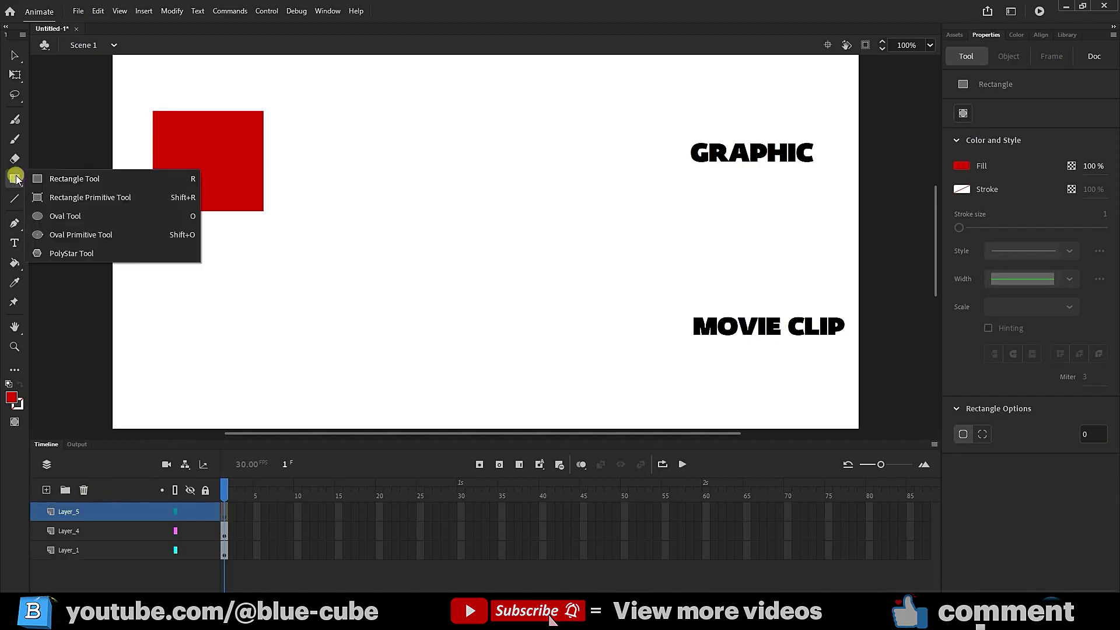
left_click(77, 215)
mouse_move(187, 291)
left_mouse_down()
mouse_move(264, 390)
mouse_move(297, 401)
left_mouse_up()
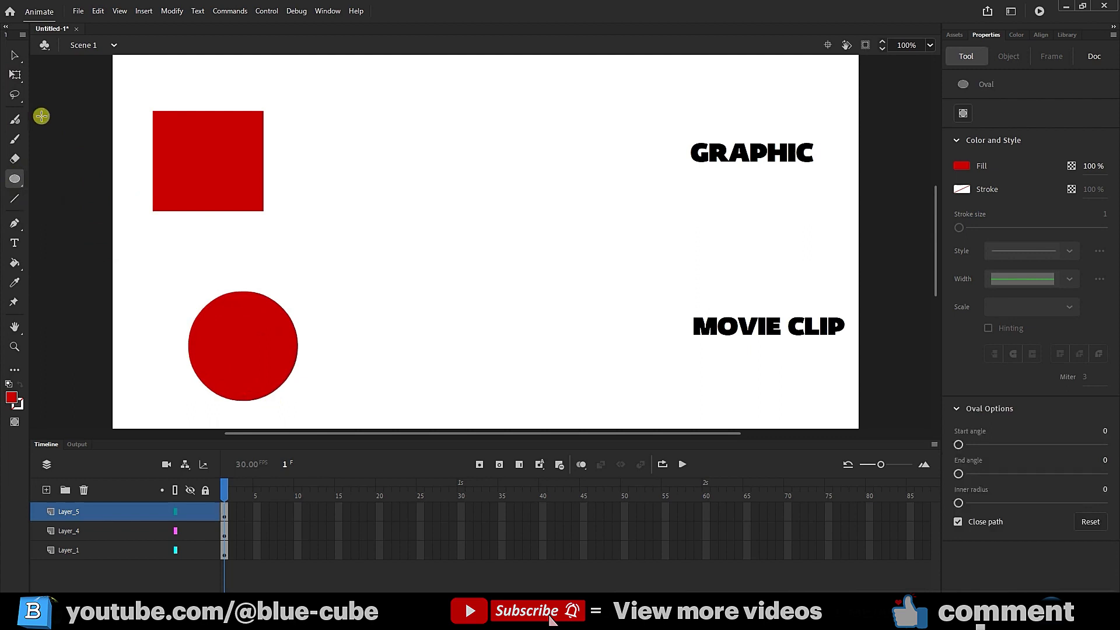
Change the circle's fill to blue, move it directly under the red square, then select the square.
left_click(16, 74)
left_click_drag(359, 263, 148, 413)
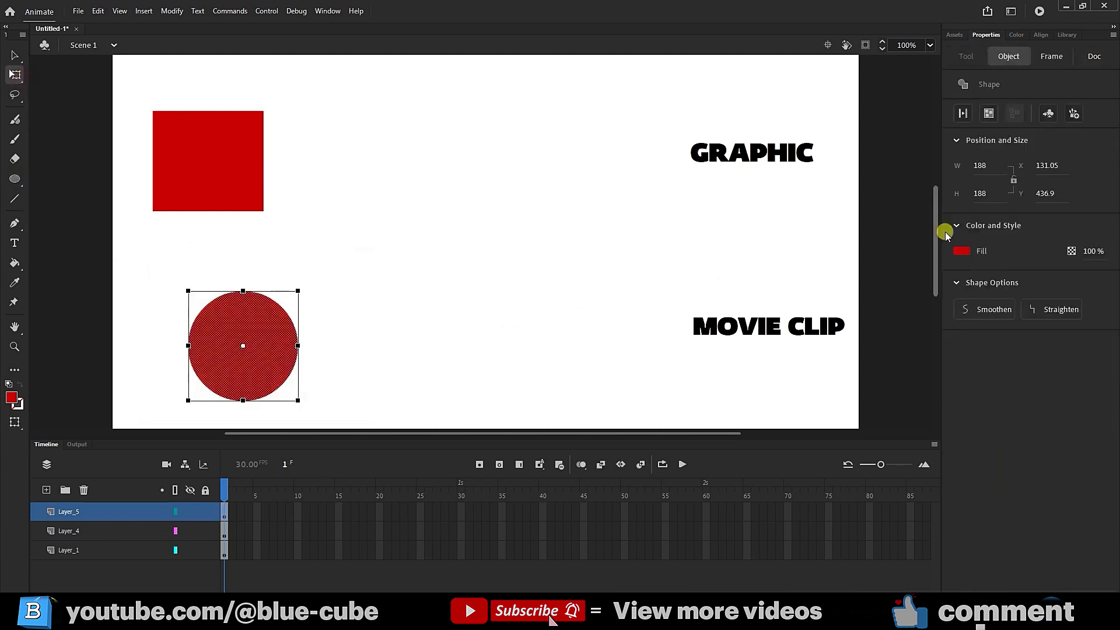
left_click(963, 251)
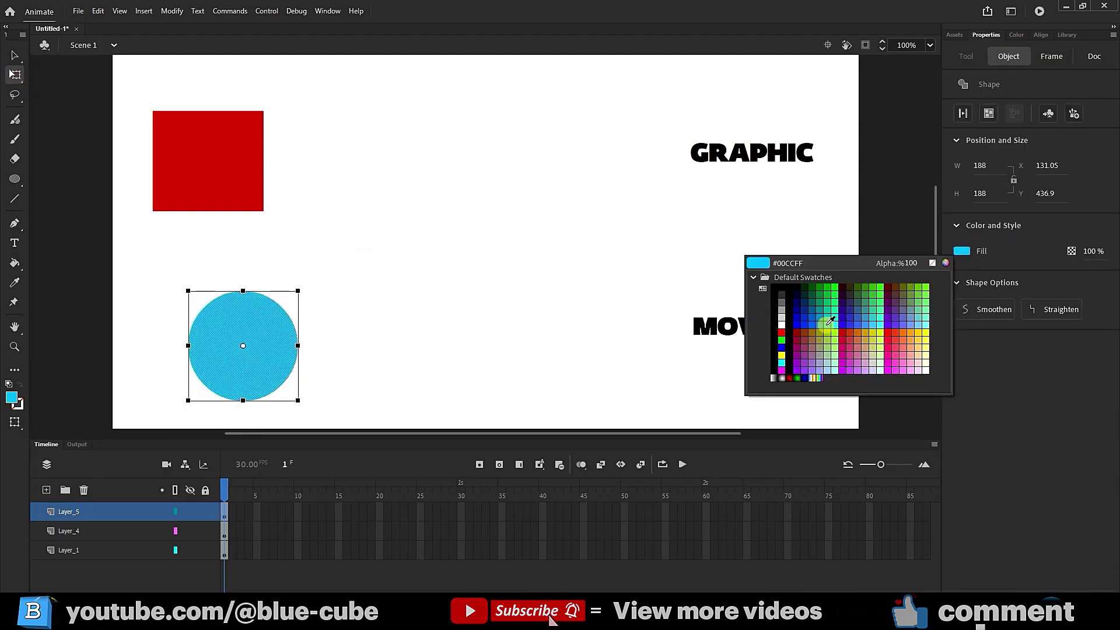
left_click(821, 326)
left_click_drag(263, 366, 243, 339)
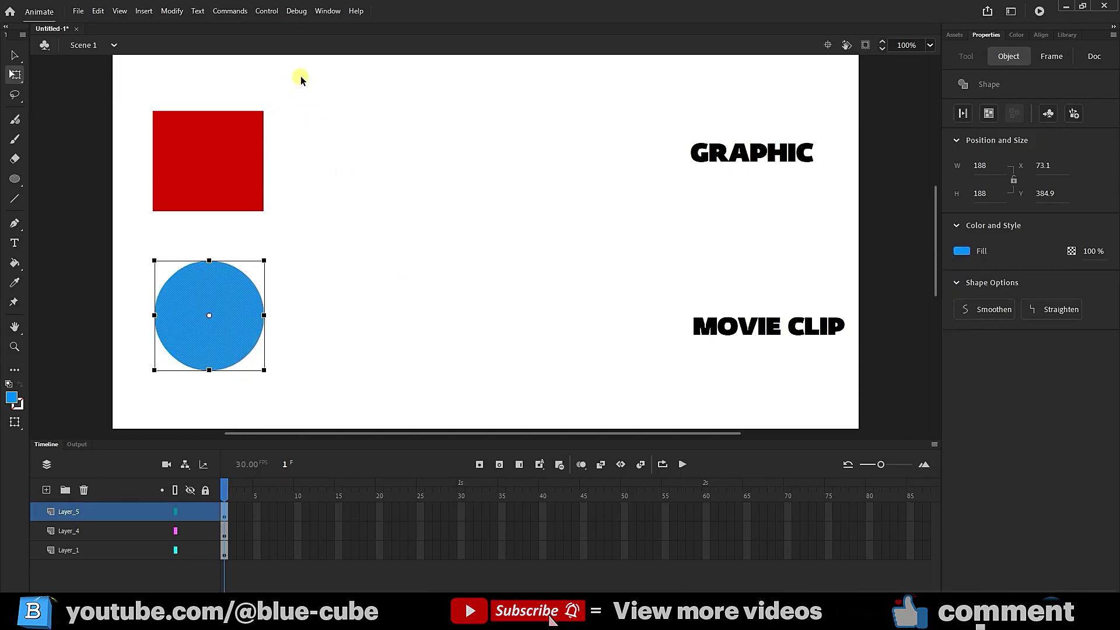
mouse_move(302, 71)
left_mouse_down()
mouse_move(127, 222)
mouse_move(137, 239)
left_mouse_up()
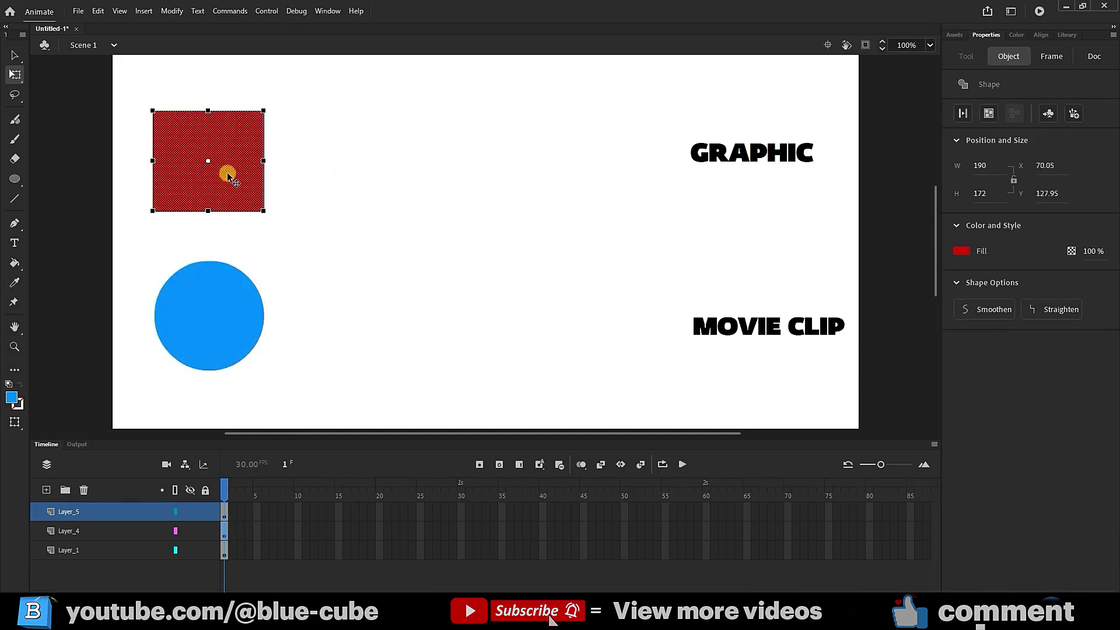
Open Convert to Symbol for the red square, named Symbol 1 with Type set to Graphic.
right_click(231, 175)
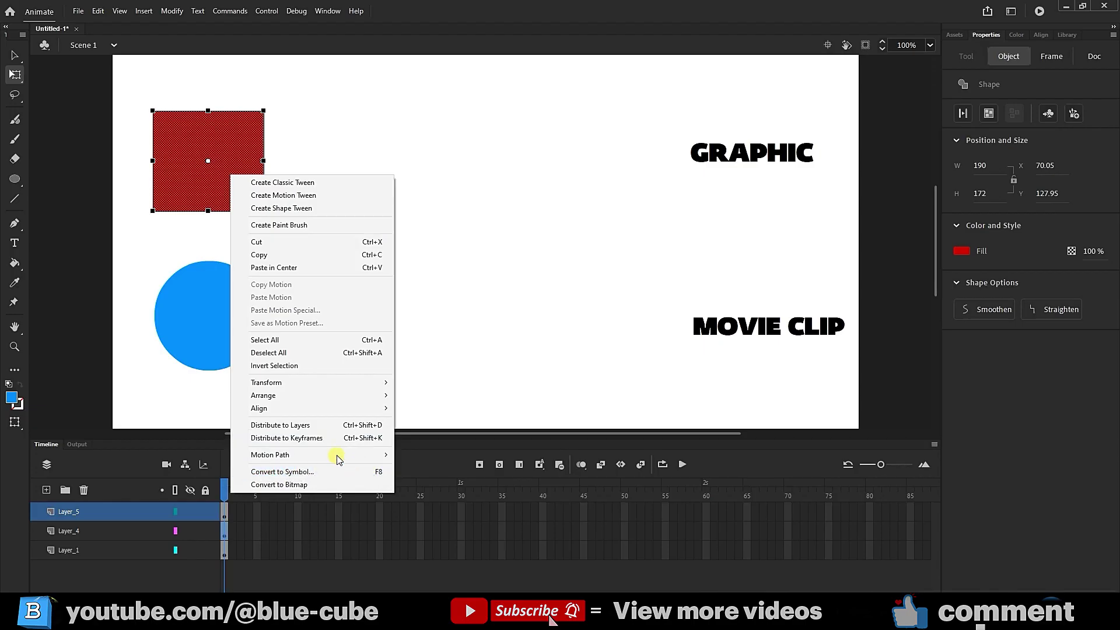
left_click(293, 472)
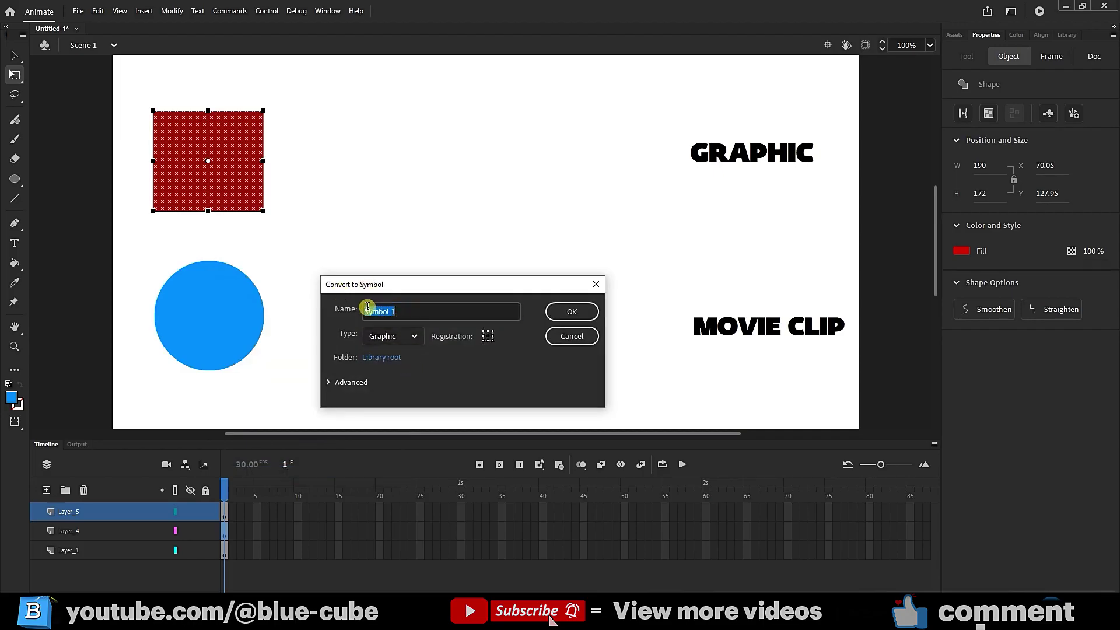
left_click(416, 311)
left_click_drag(414, 310, 329, 309)
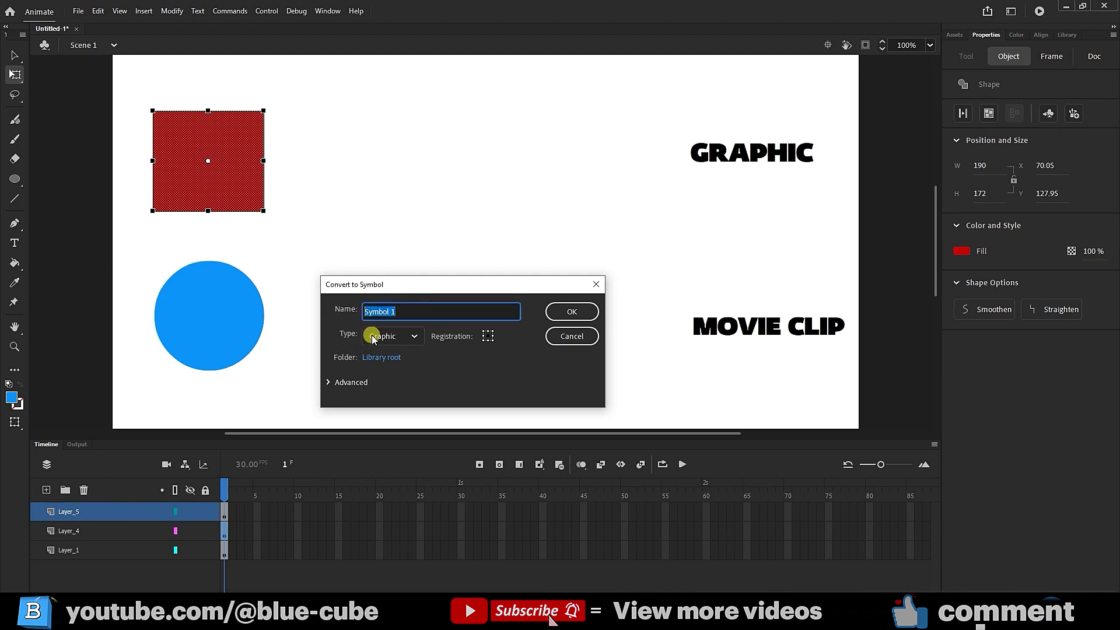
left_click(394, 337)
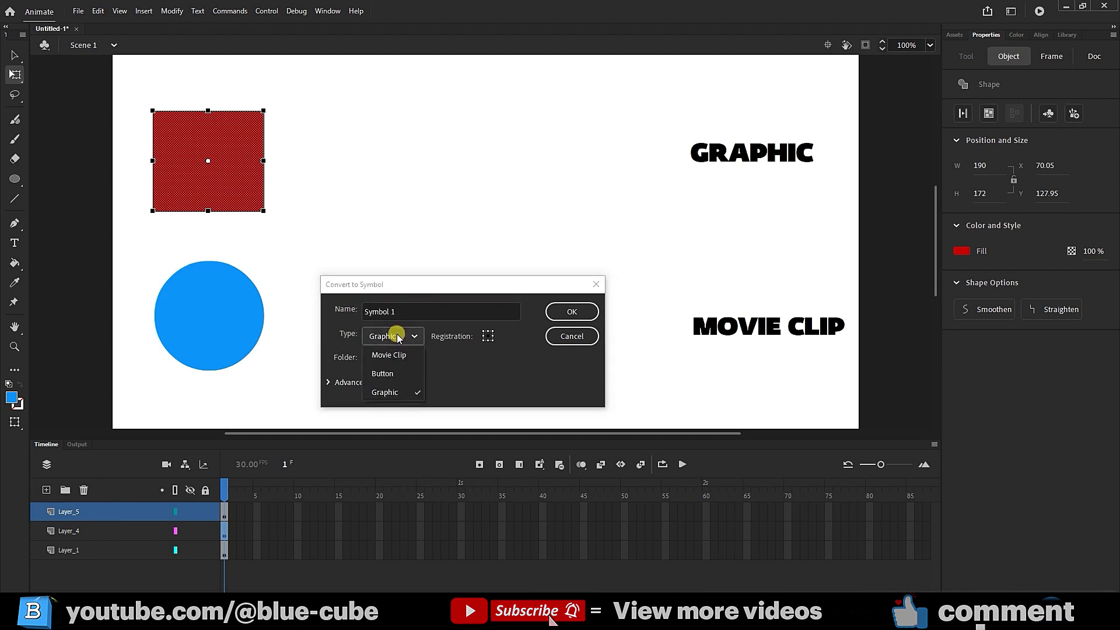
left_click(385, 392)
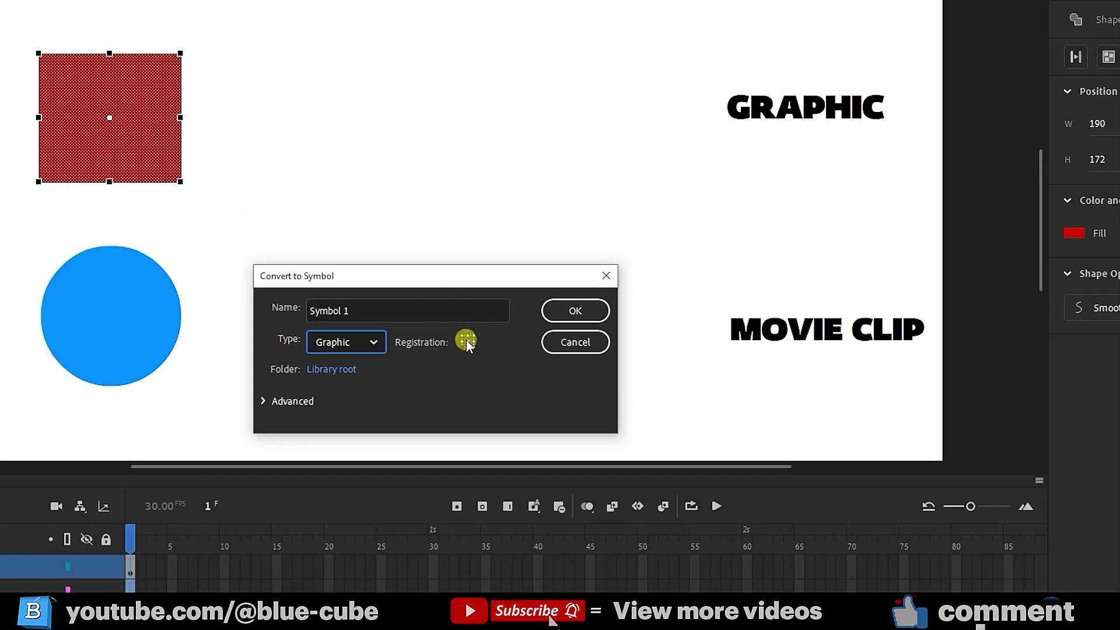
left_click(334, 369)
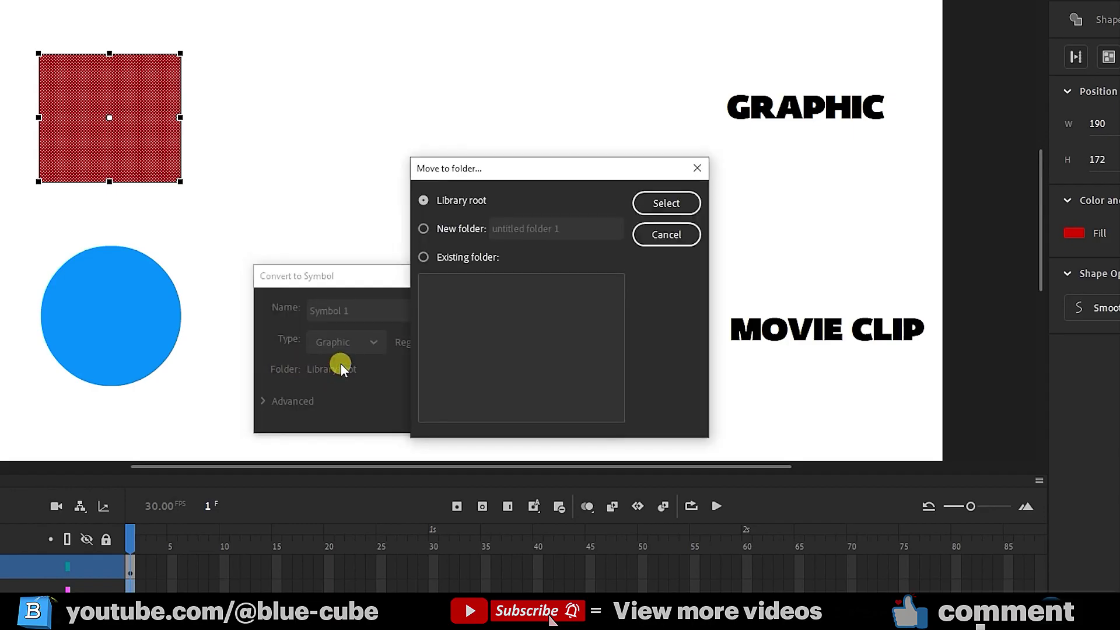
left_click(425, 220)
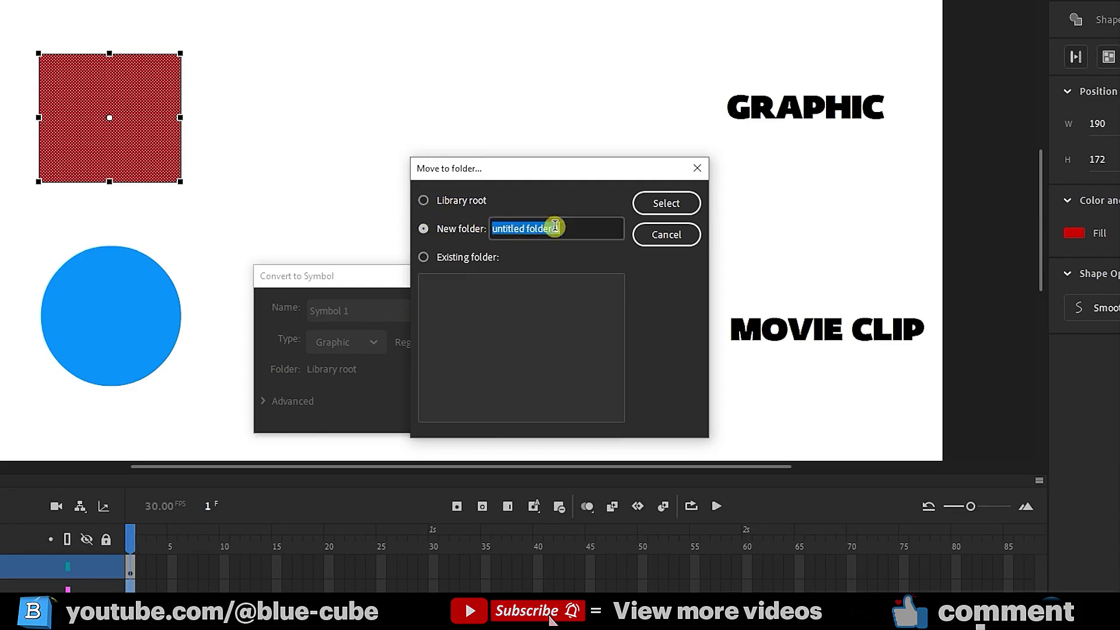
left_click(452, 200)
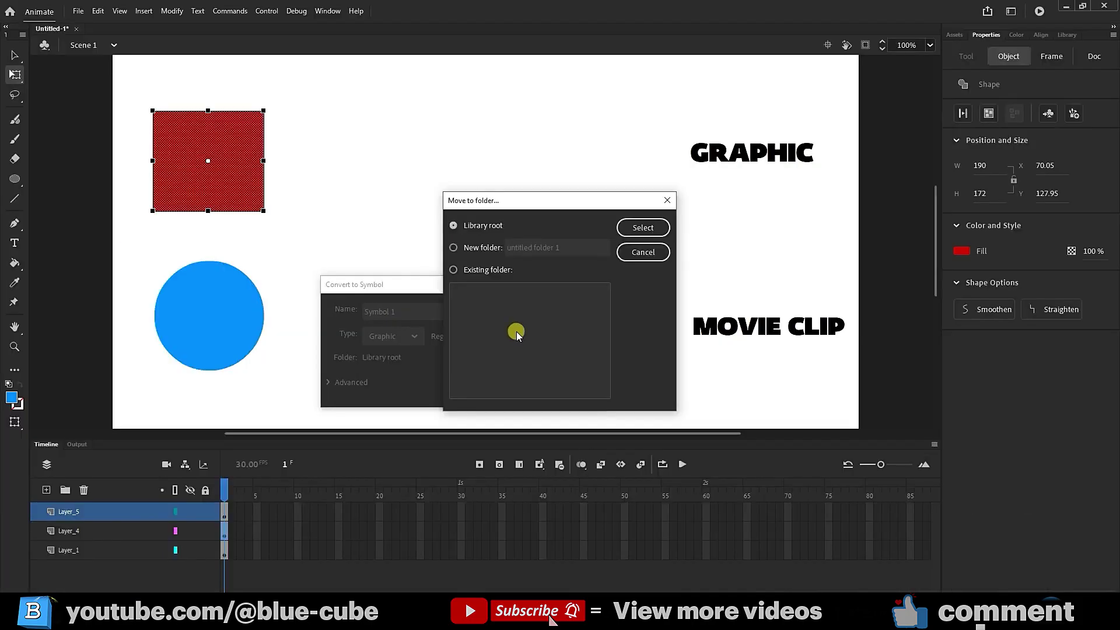
left_click(478, 271)
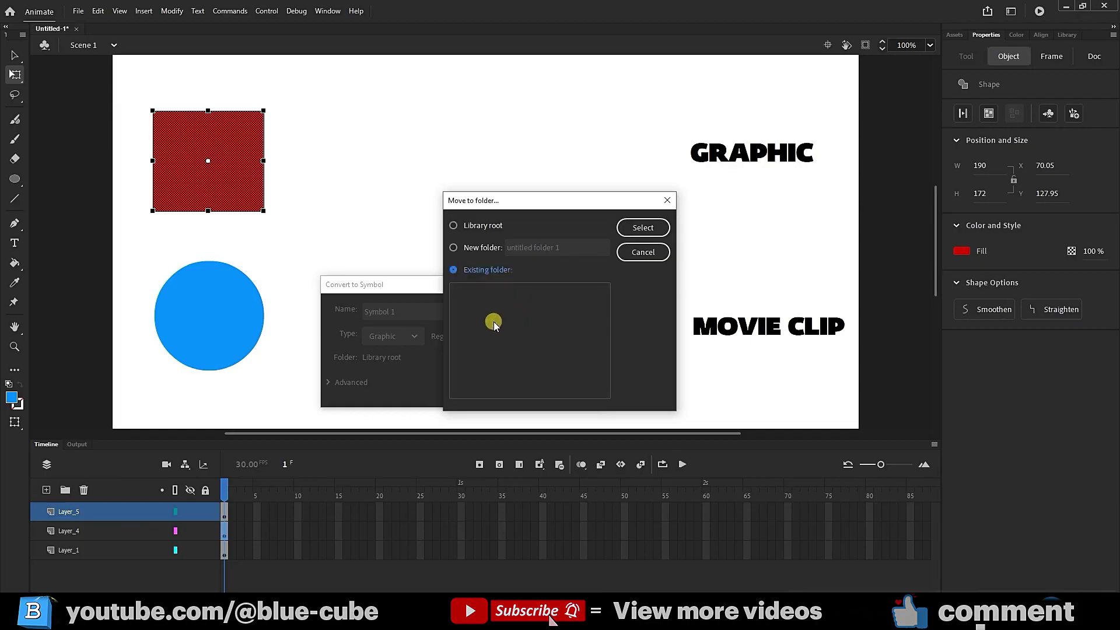
left_click(458, 248)
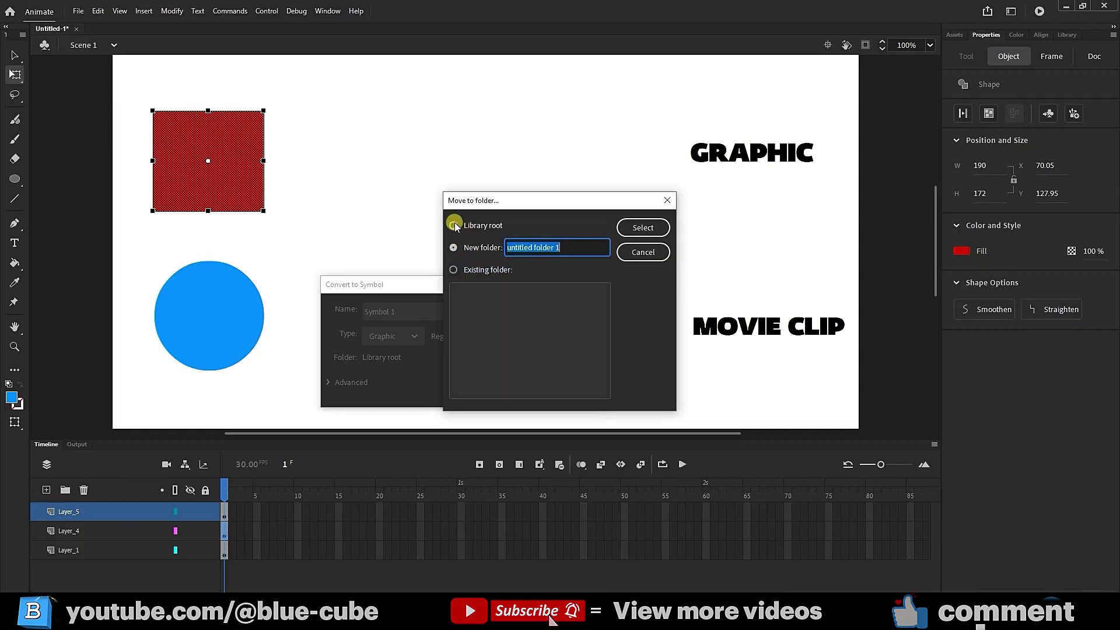
left_click(455, 226)
left_click(642, 227)
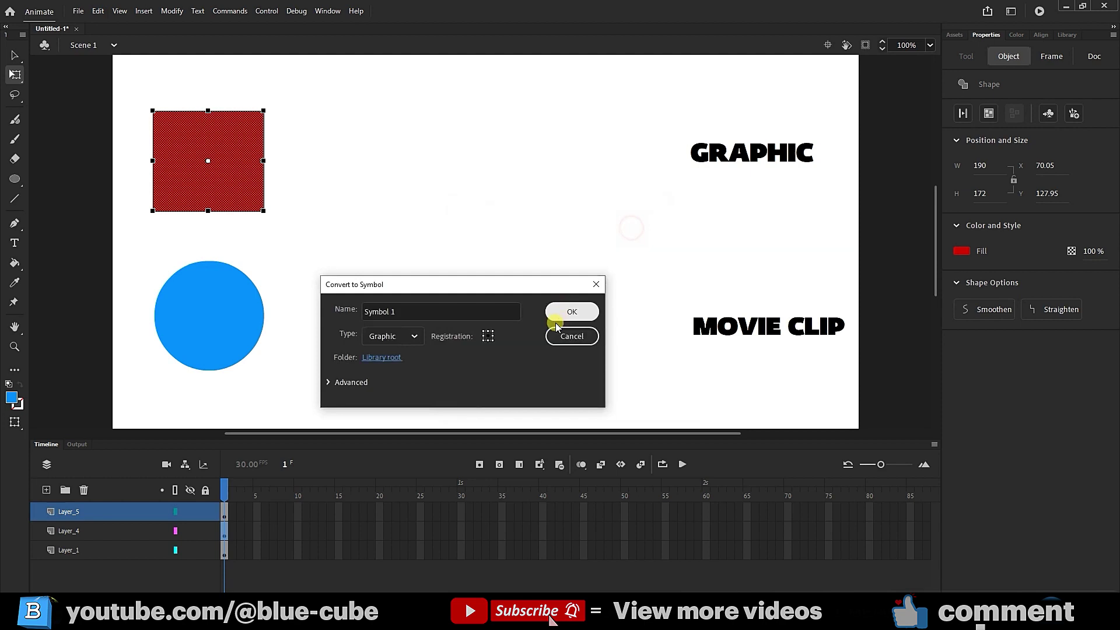
Confirm the Symbol 1 conversion, then undo the extra Library copies placed on the stage.
left_click(573, 314)
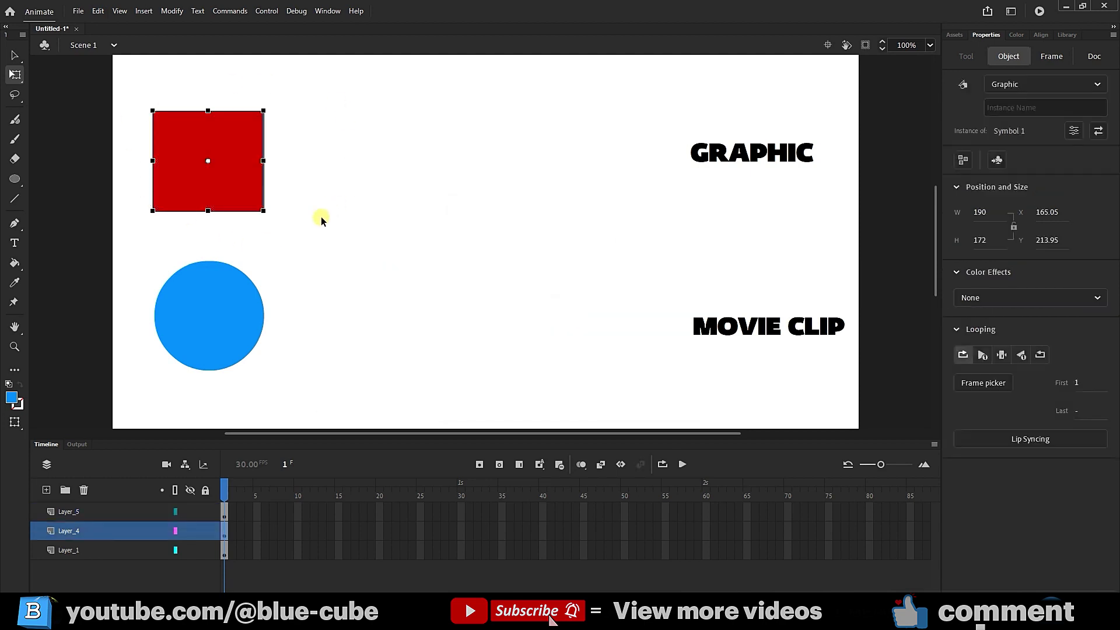
left_click(1067, 34)
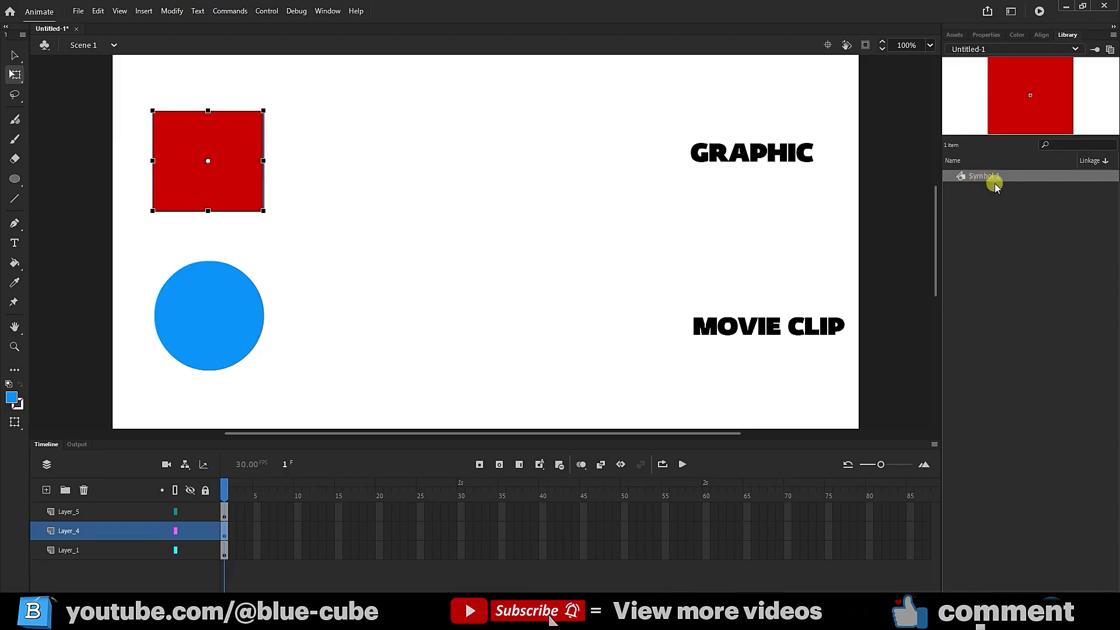
left_click_drag(1018, 106, 527, 233)
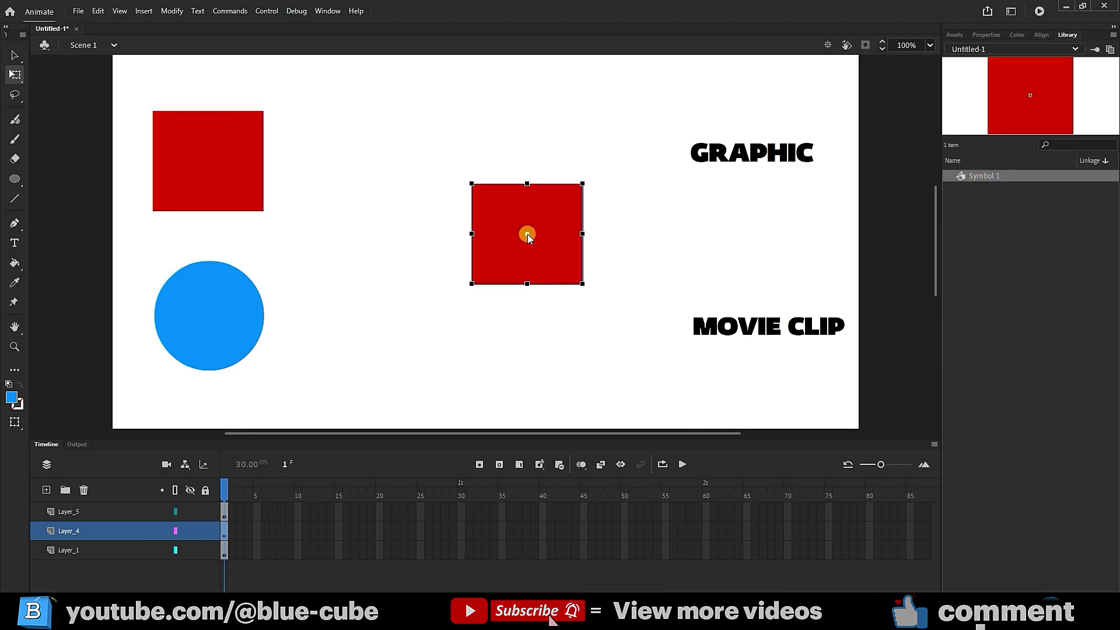
left_click_drag(1017, 110, 366, 201)
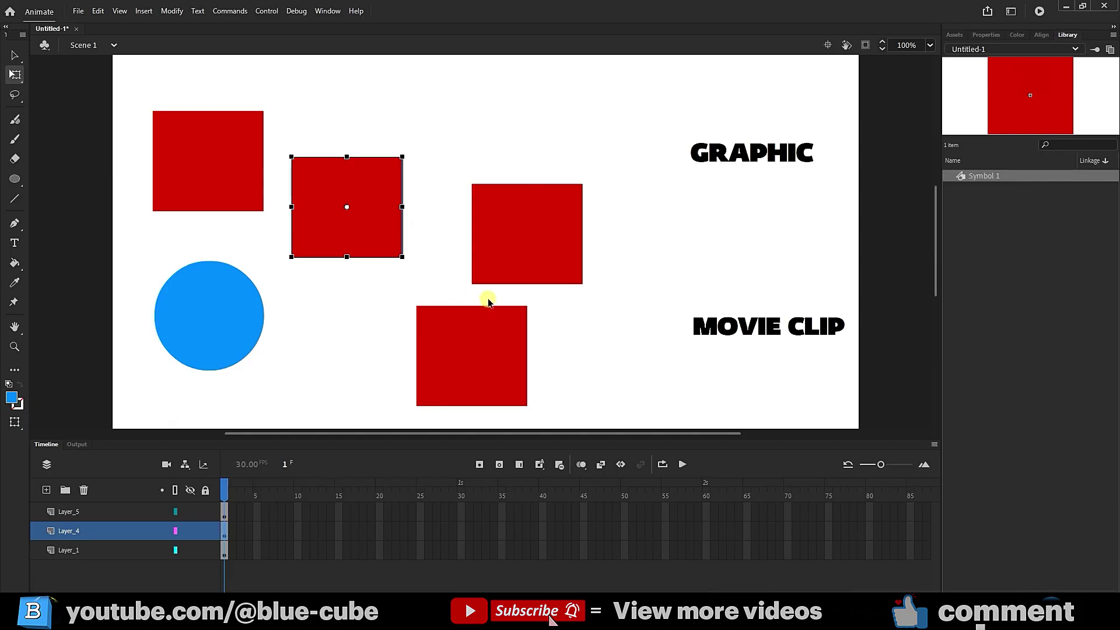
left_click(1027, 112)
key("ctrl+z")
key("ctrl+z")
key("ctrl+z")
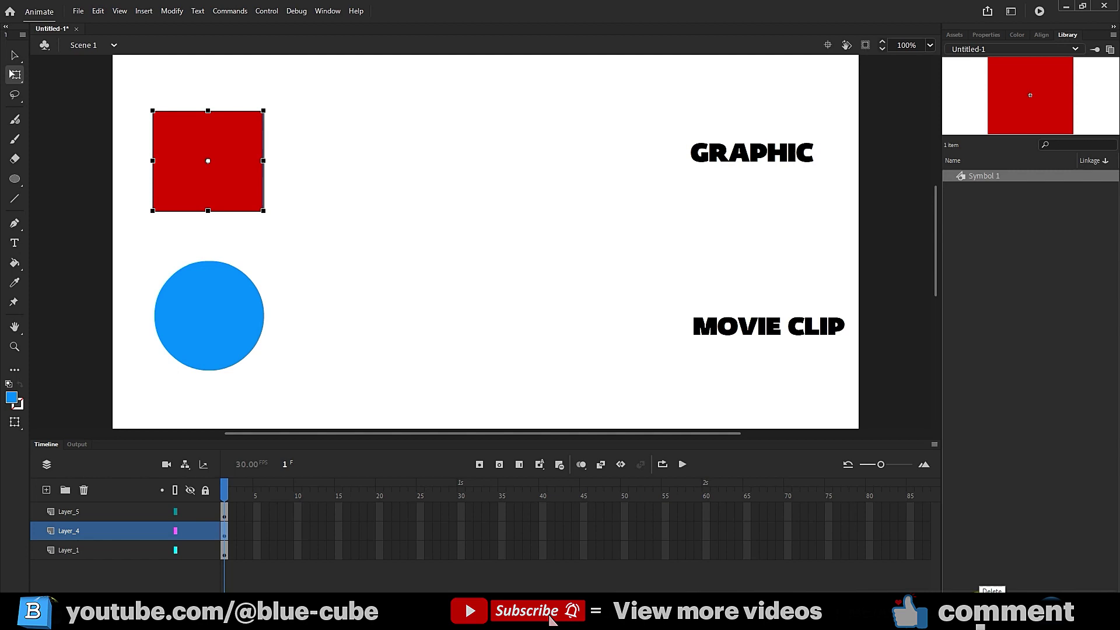
left_click(955, 588)
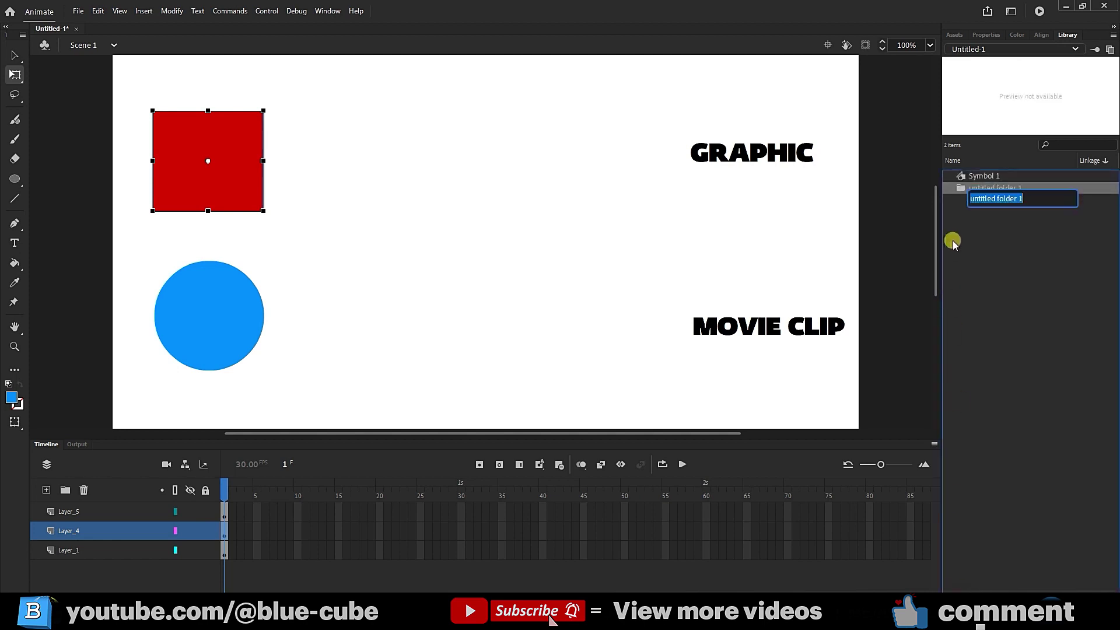
left_click_drag(964, 176, 990, 178)
left_click(949, 175)
left_click(980, 190)
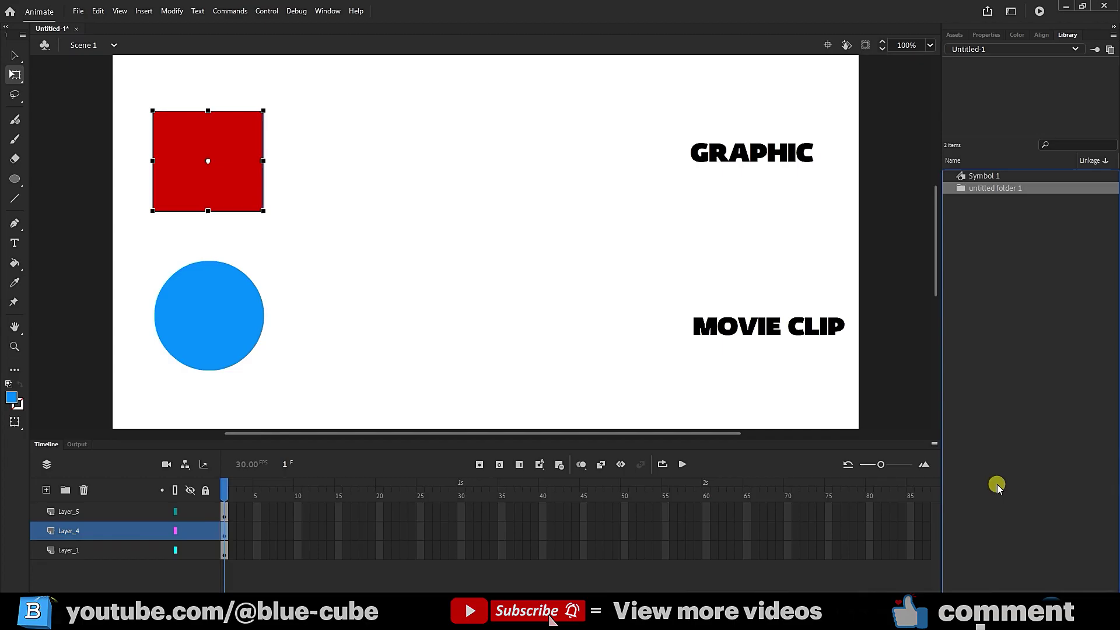
left_click(987, 598)
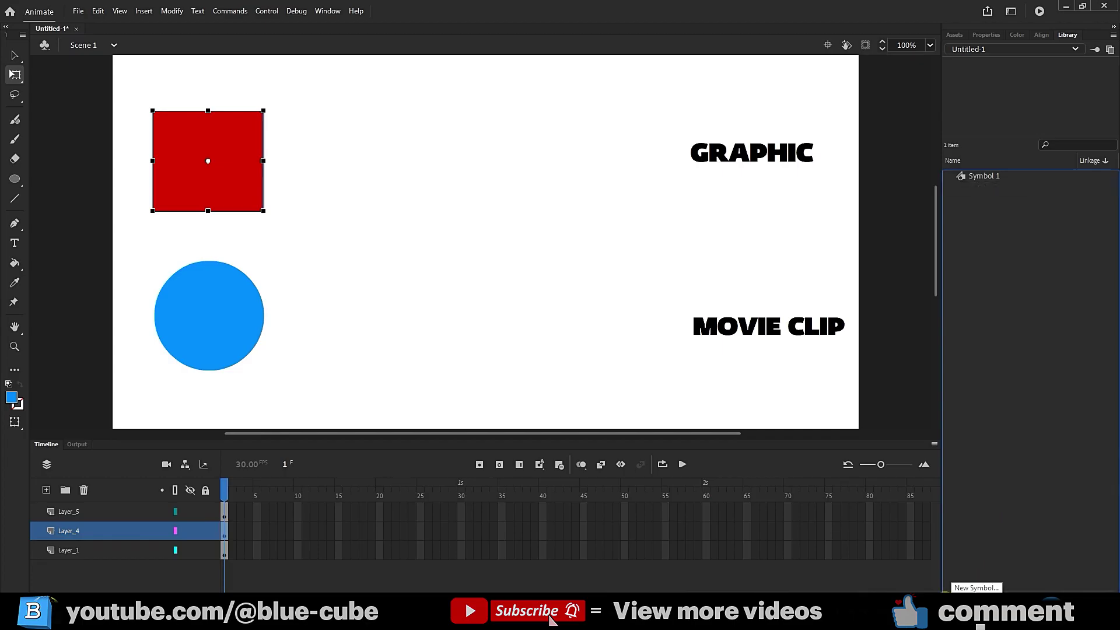
left_click(954, 598)
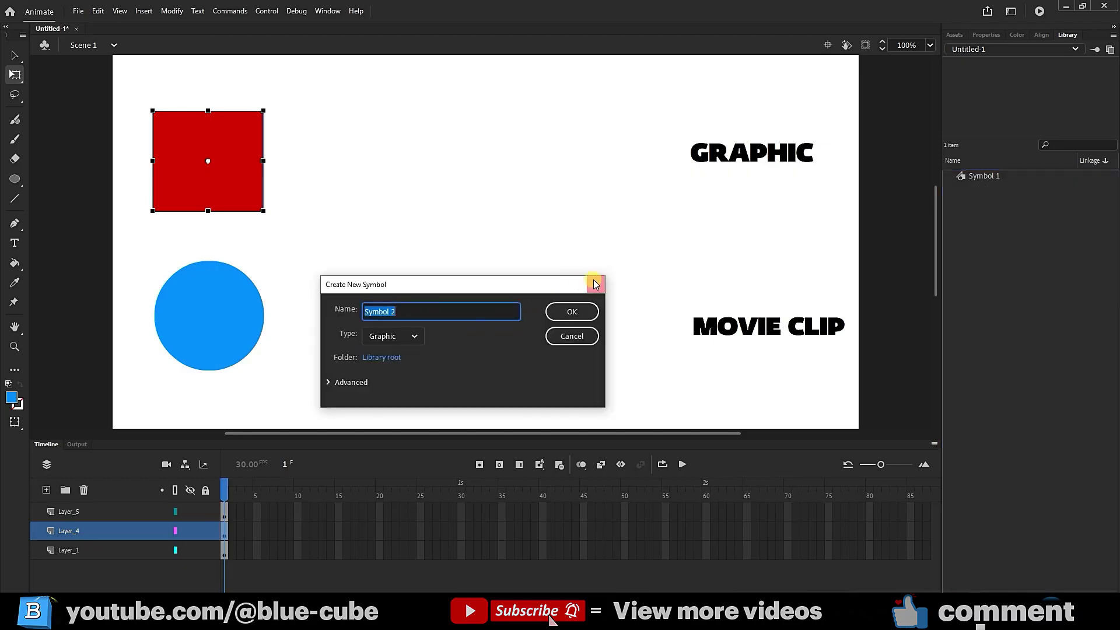
left_click(594, 286)
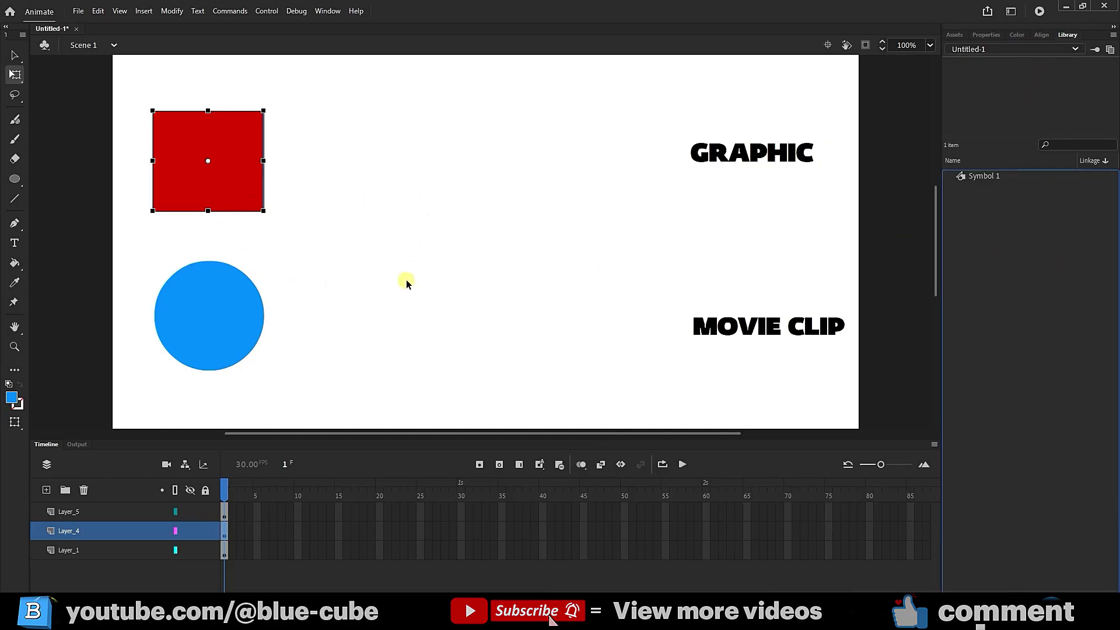
Show the square's Properties and double-click it to edit Symbol 1 in place.
left_click(986, 34)
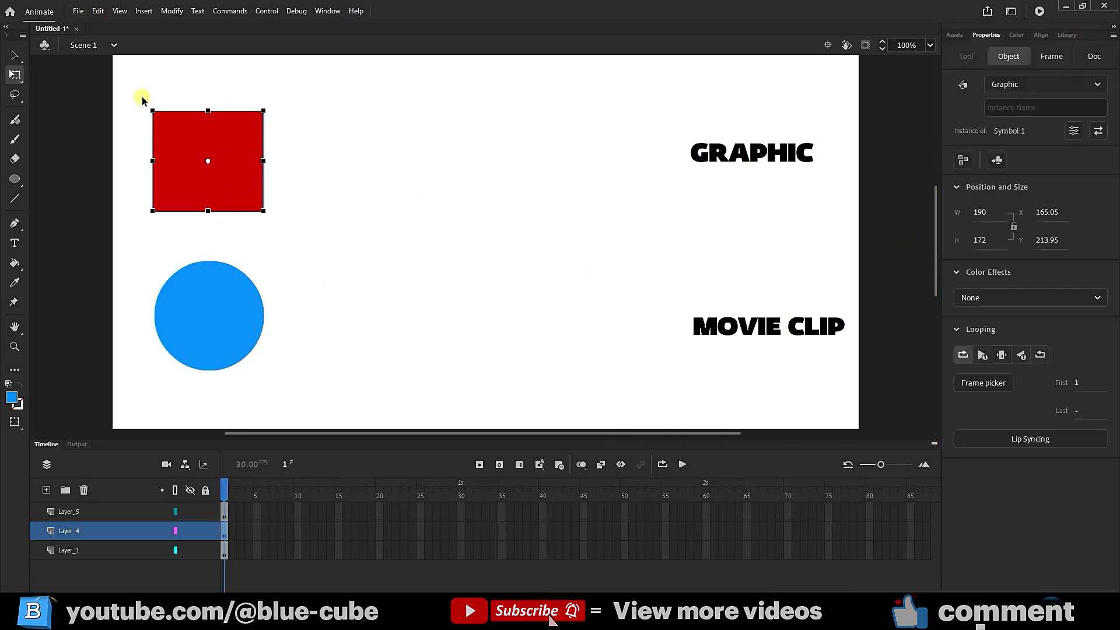
double_click(239, 188)
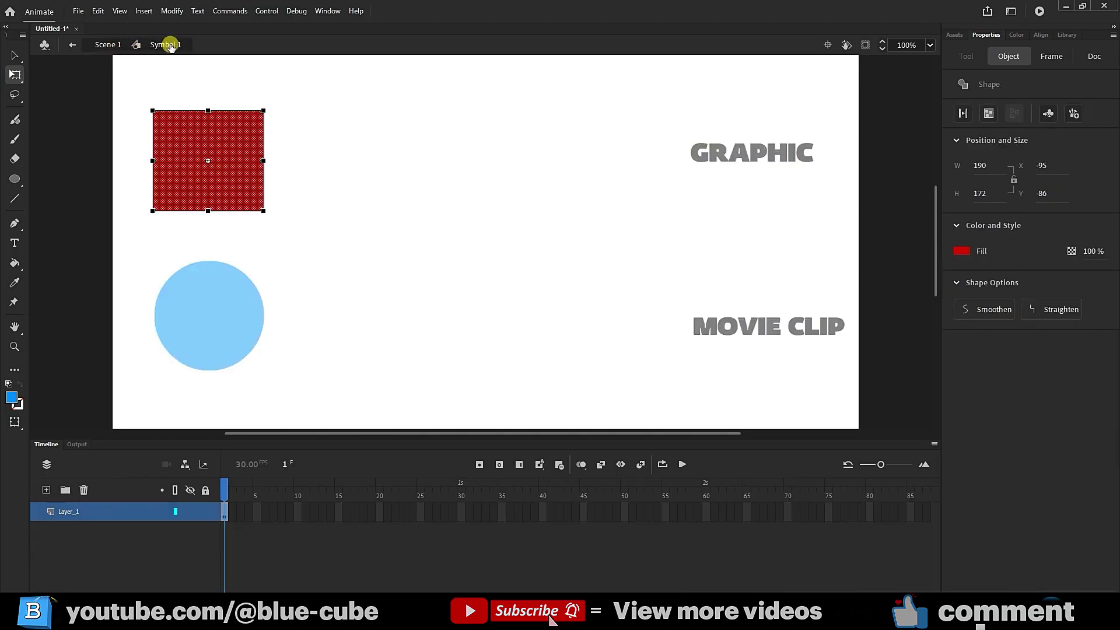
Go back to Scene 1, re-enter Symbol 1 once, then return to Scene 1.
left_click(328, 166)
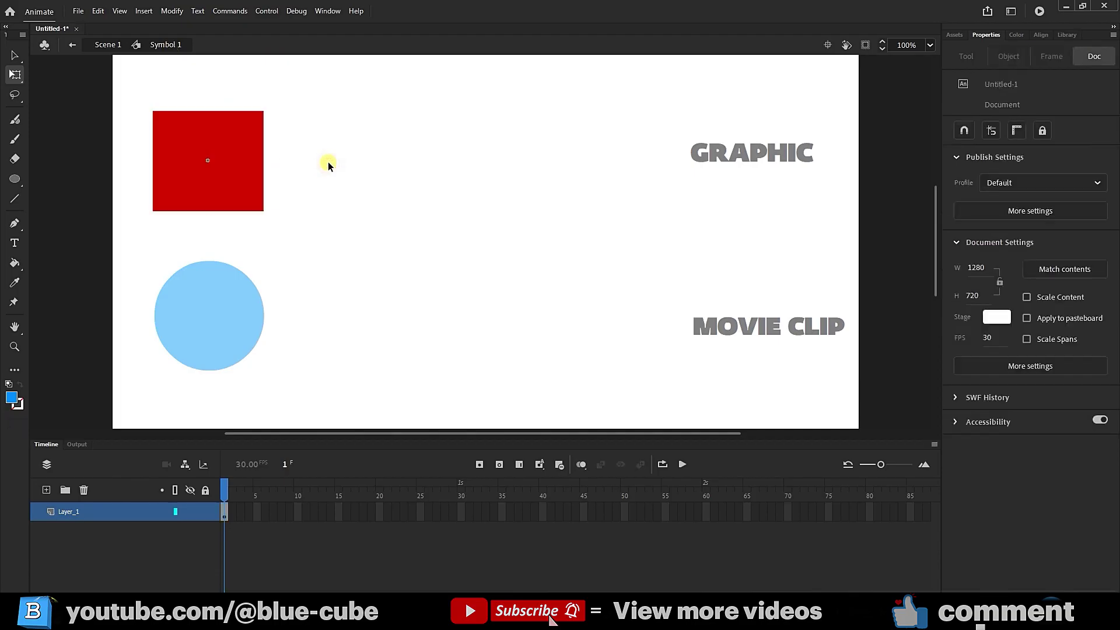
left_click(97, 46)
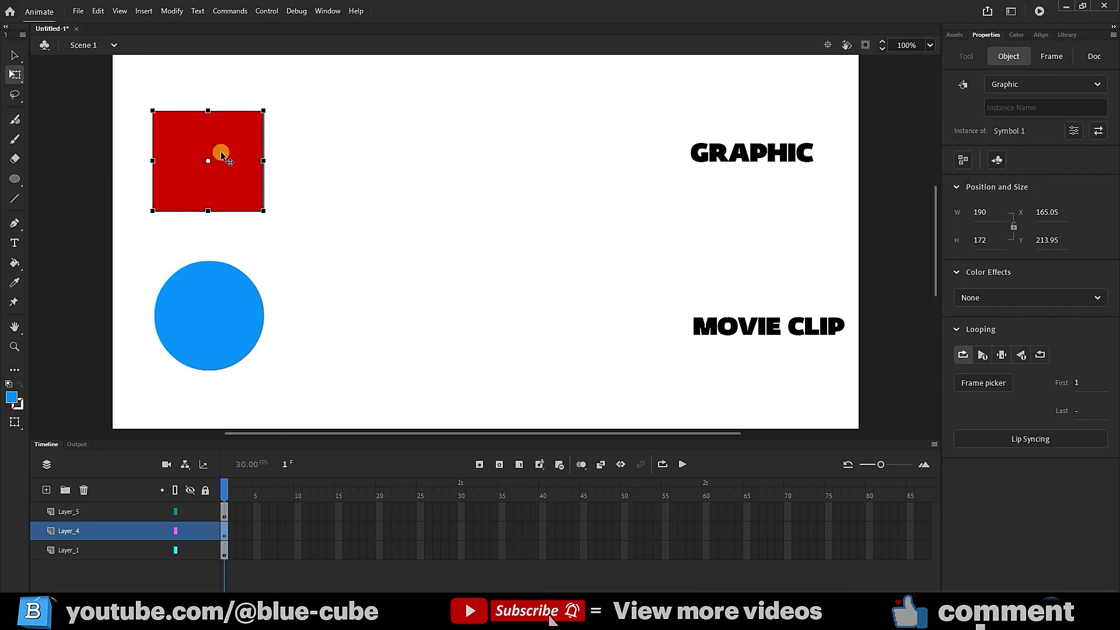
double_click(223, 155)
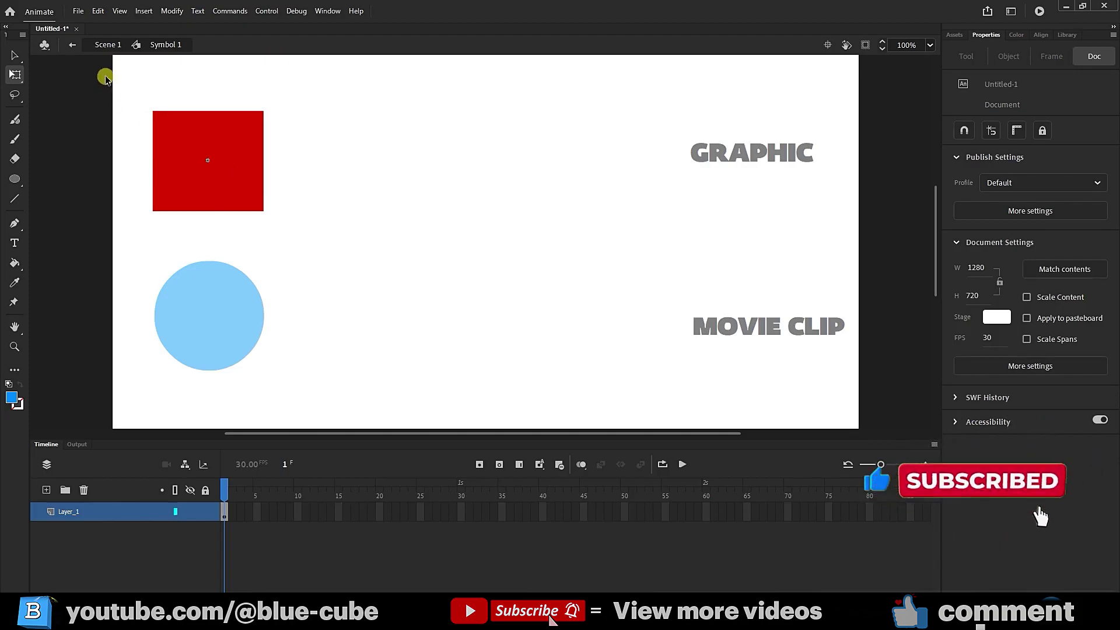
left_click(109, 45)
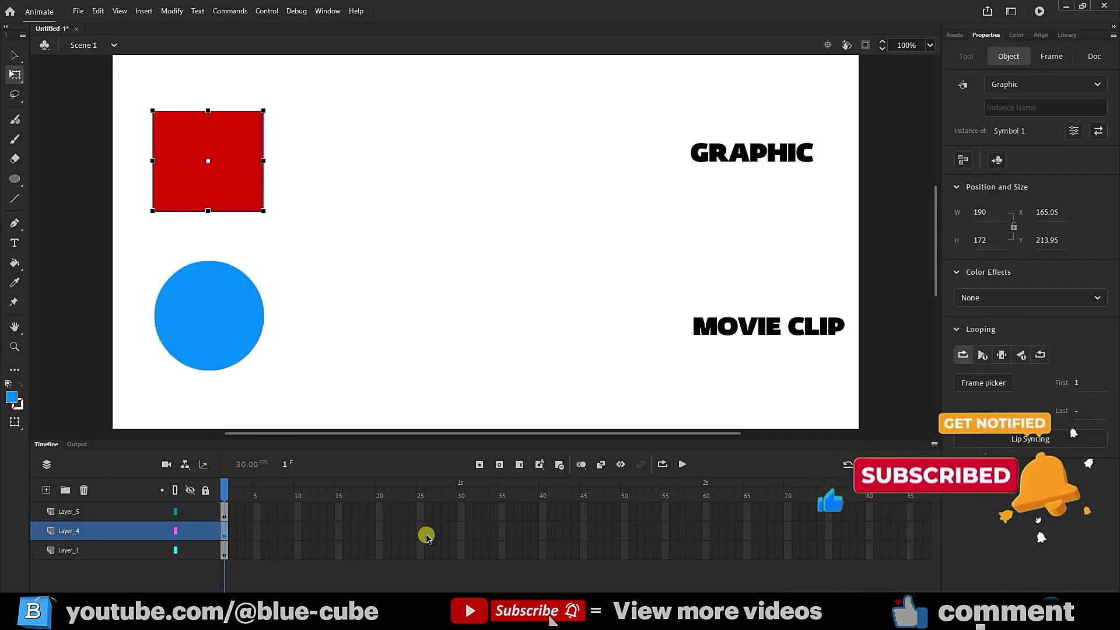
Inside Symbol 1, keyframe frame 30 and move the red square right beside the GRAPHIC label.
double_click(224, 163)
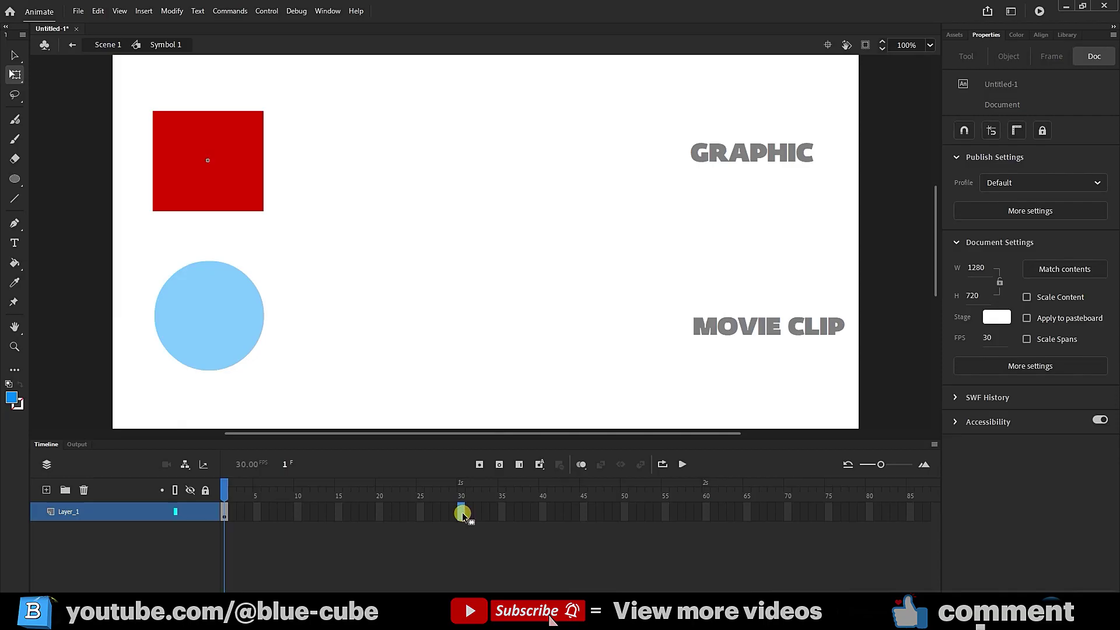
left_click(477, 464)
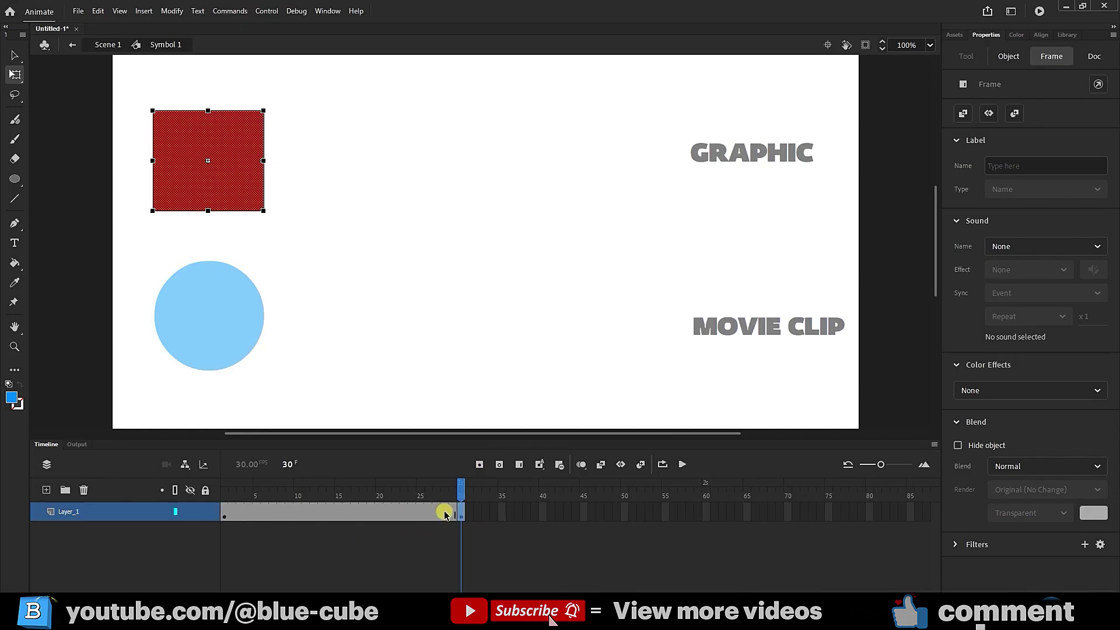
left_click_drag(262, 483, 462, 512)
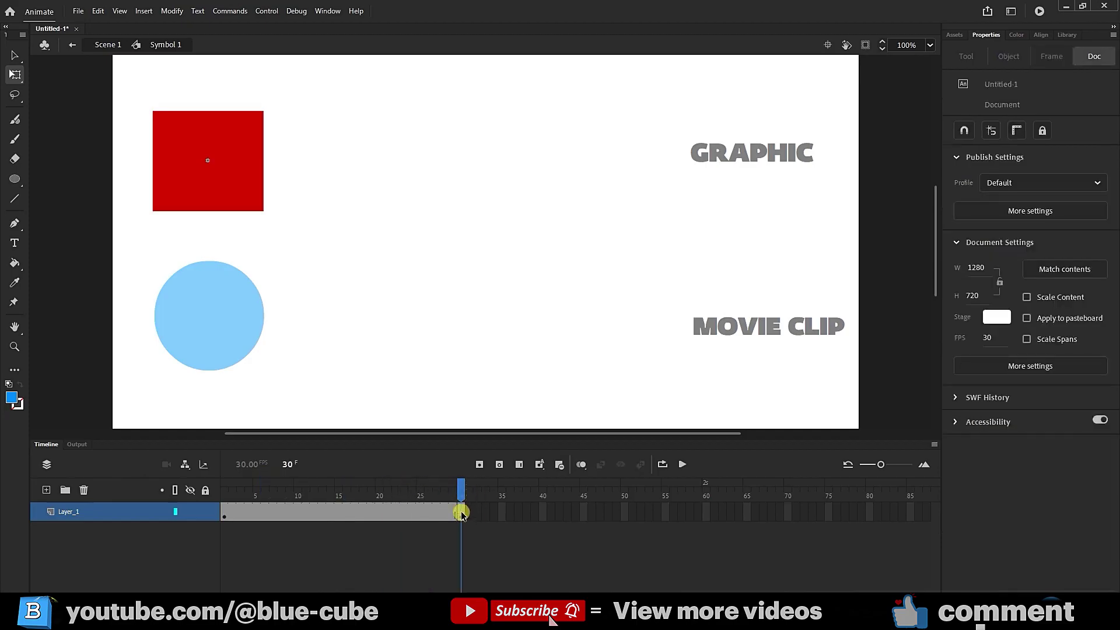
left_click_drag(317, 85, 140, 267)
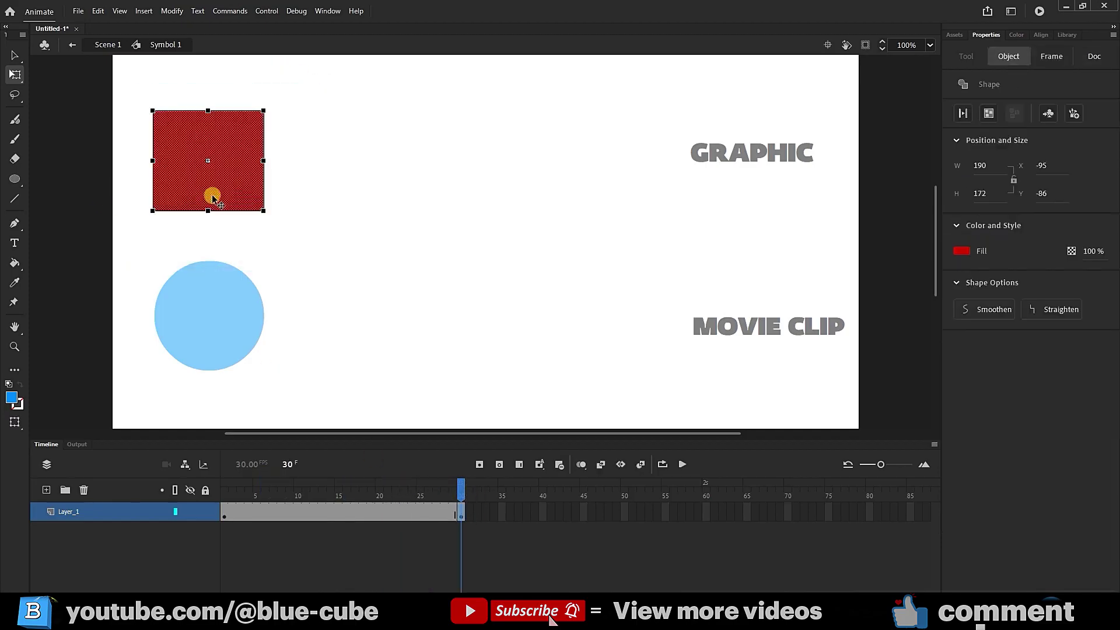
left_click_drag(232, 184, 587, 213)
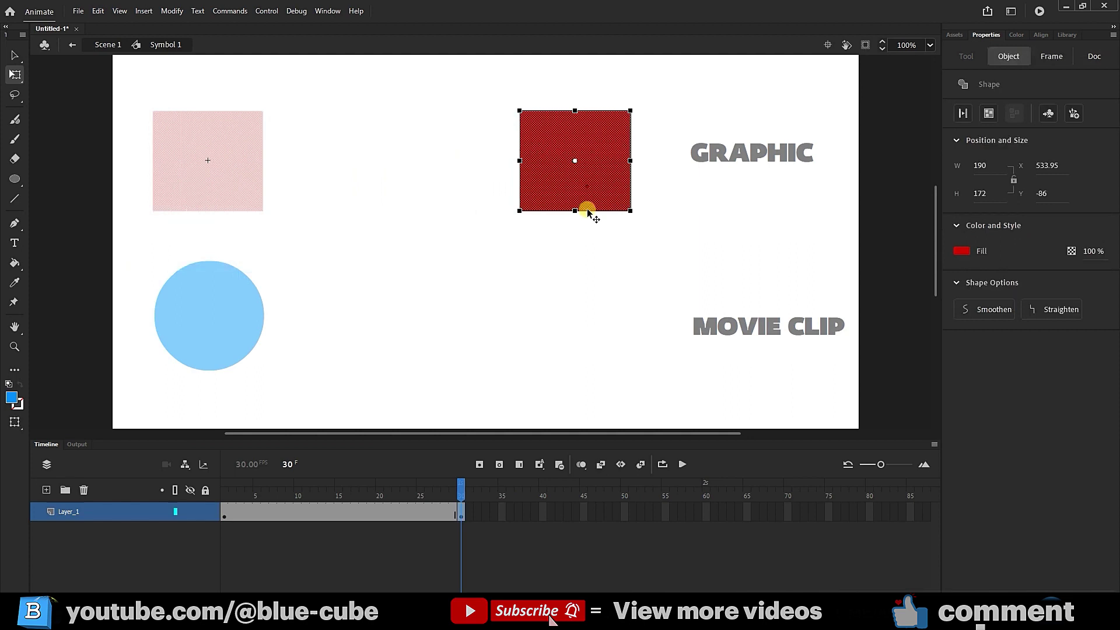
Create a shape tween across frames 1–30 and scrub to preview the square sliding right.
right_click(439, 510)
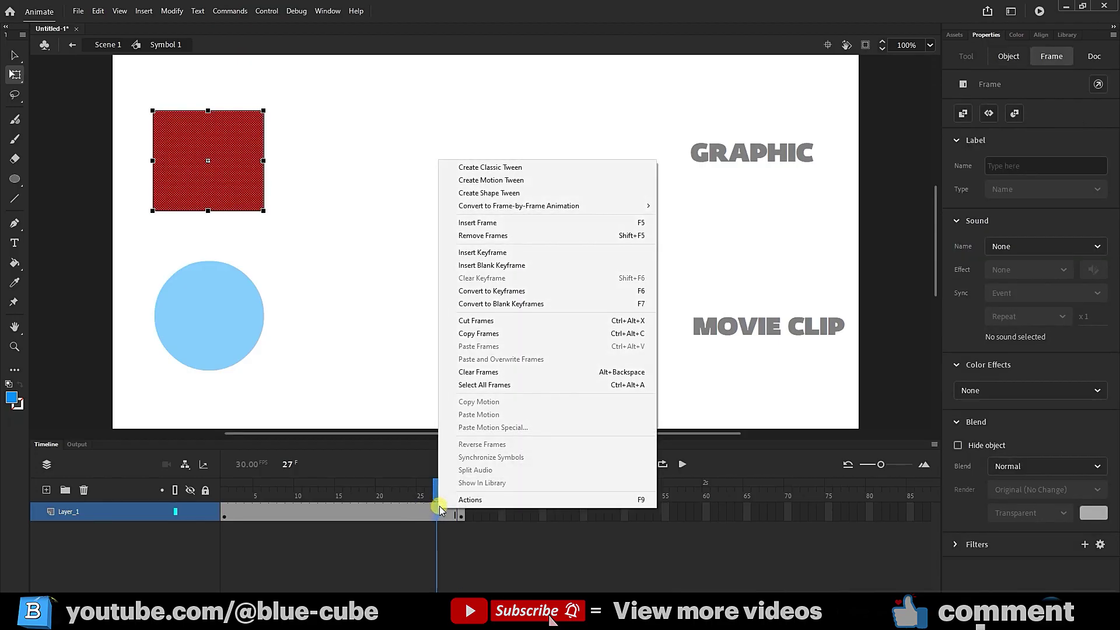
left_click(507, 194)
left_click_drag(437, 488, 391, 498)
left_click(176, 81)
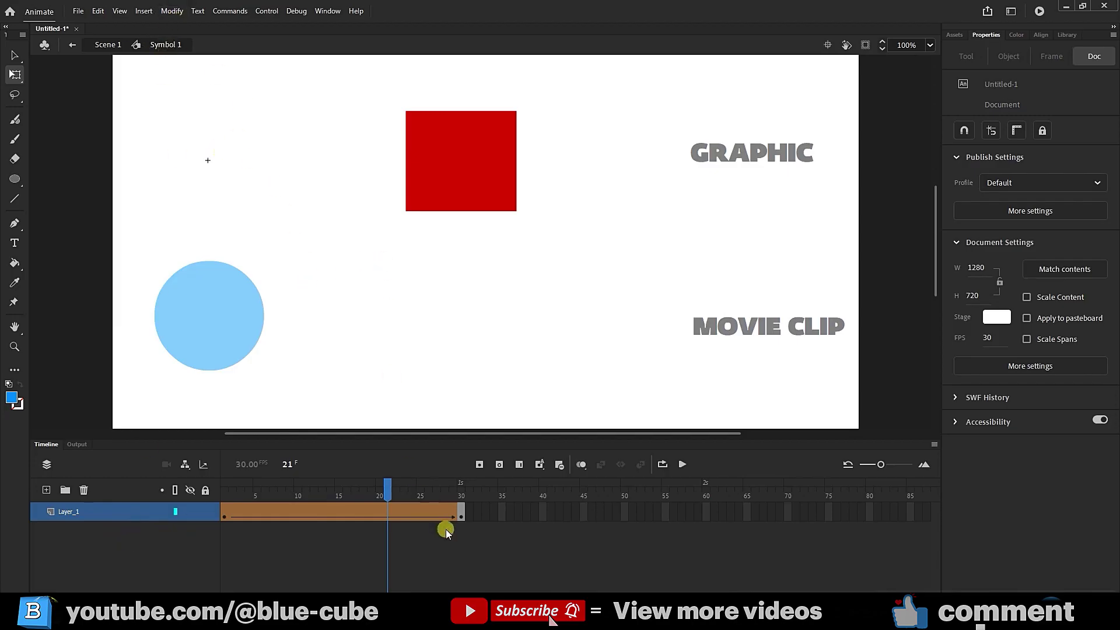
left_click_drag(400, 485, 224, 493)
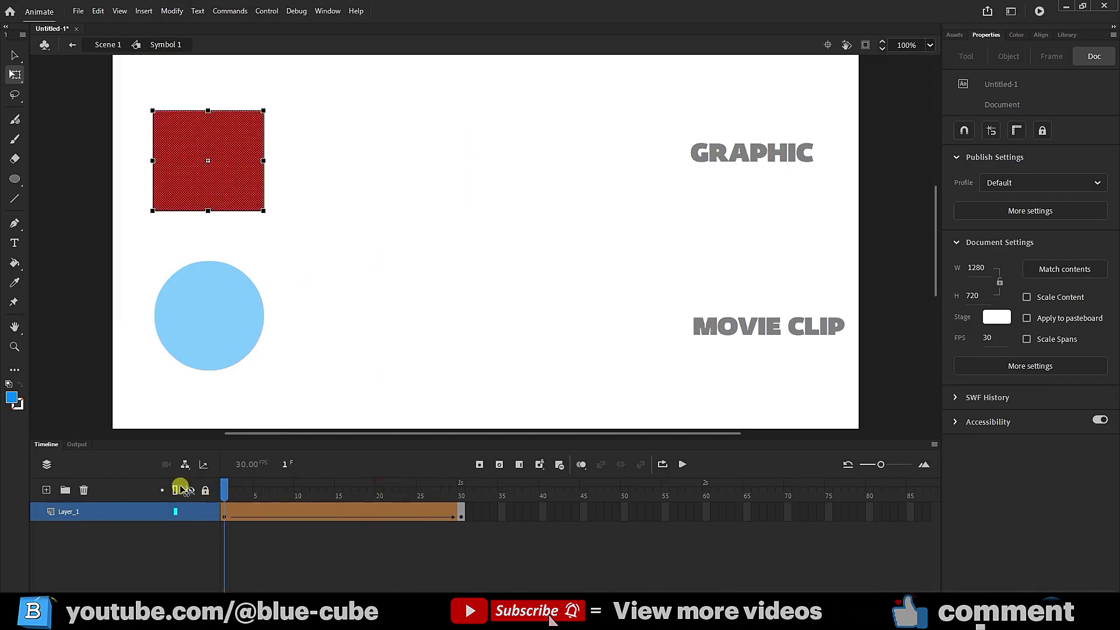
Re-enter Symbol 1, play the square's tween with Enter, then exit back to Scene 1.
left_click(160, 152)
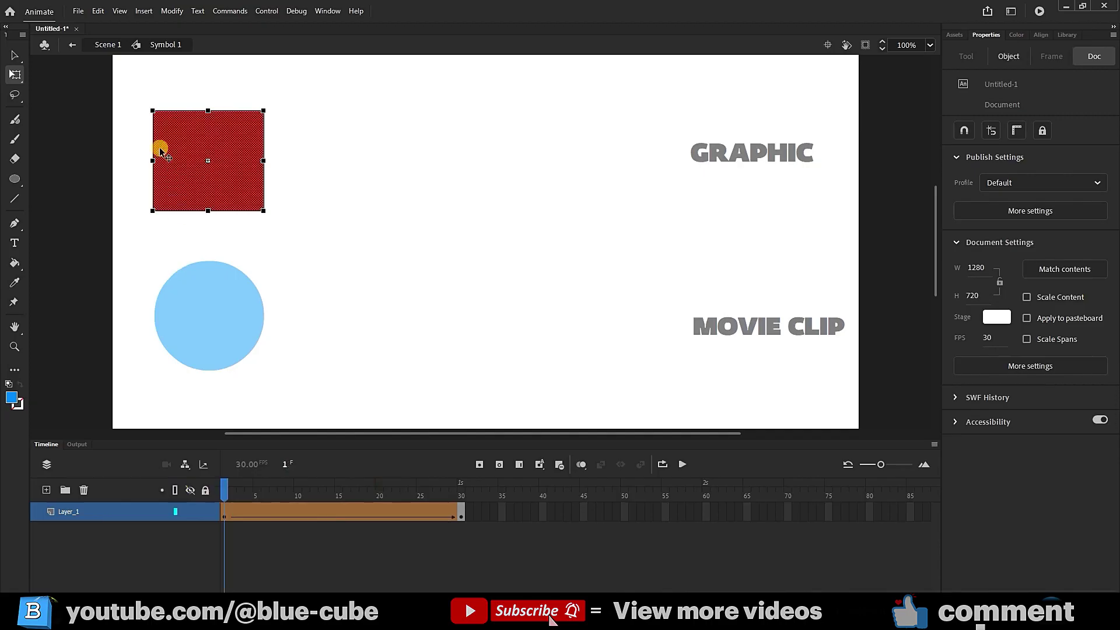
left_click(105, 44)
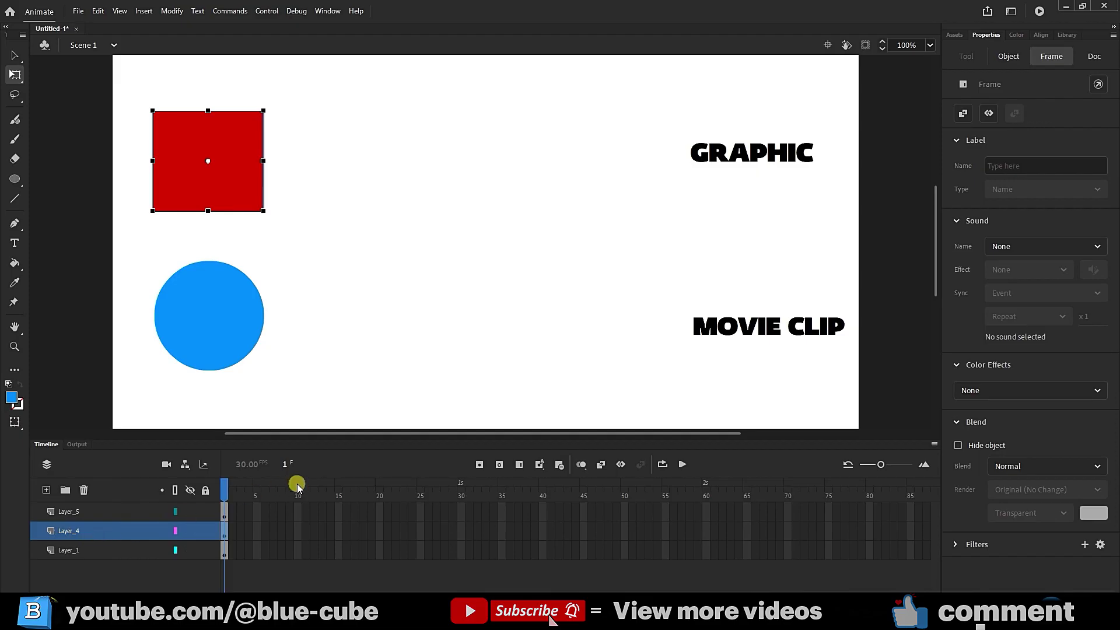
left_click(225, 489)
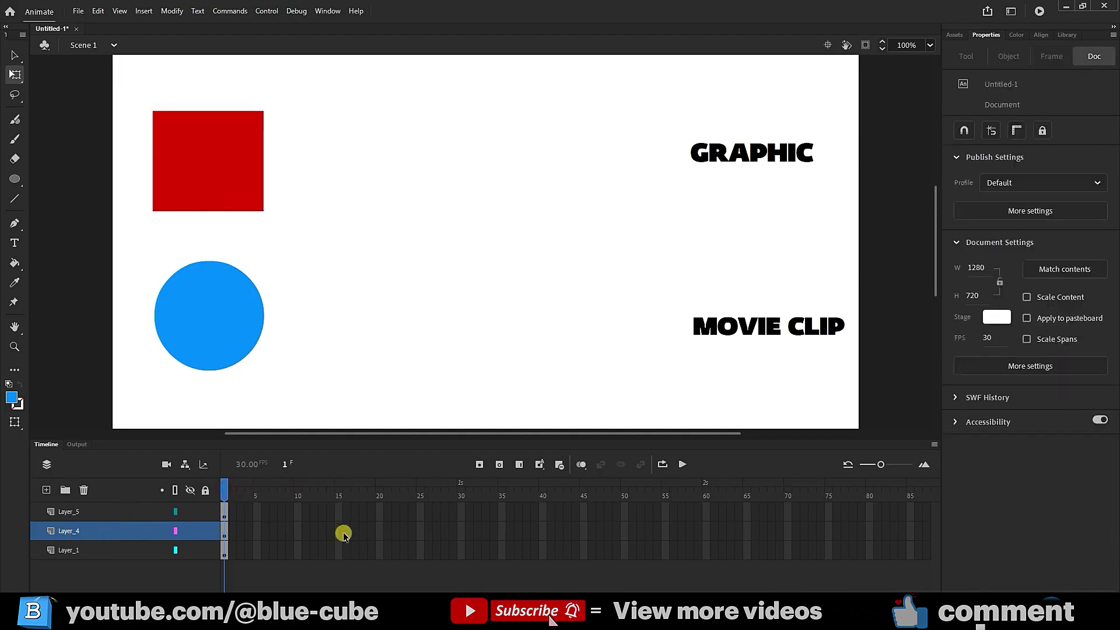
double_click(219, 171)
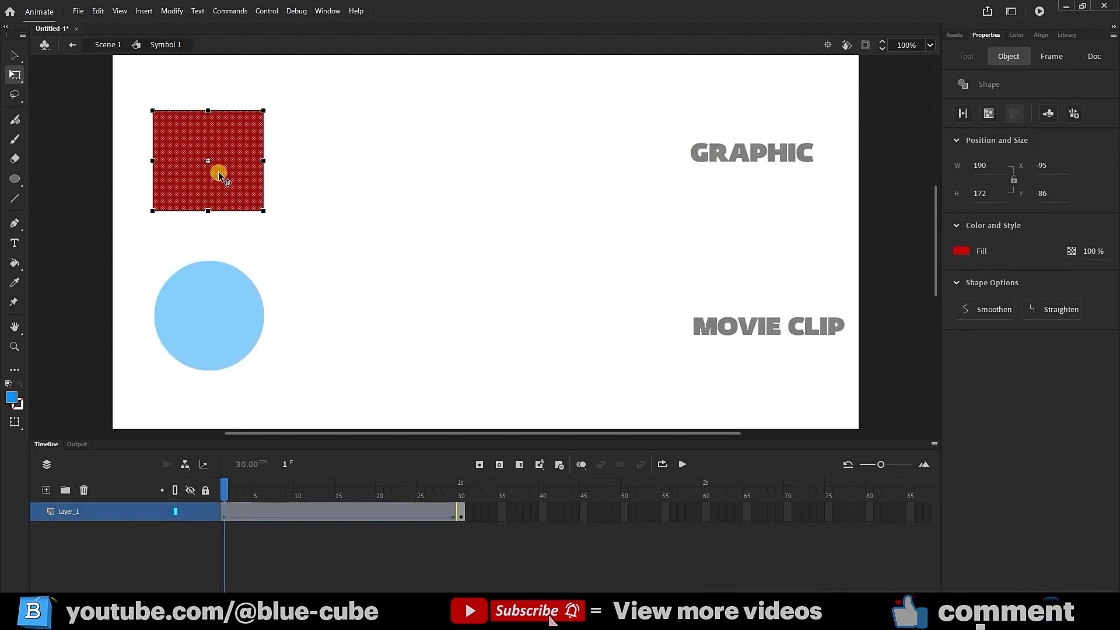
key("Return")
left_click(221, 495)
double_click(412, 290)
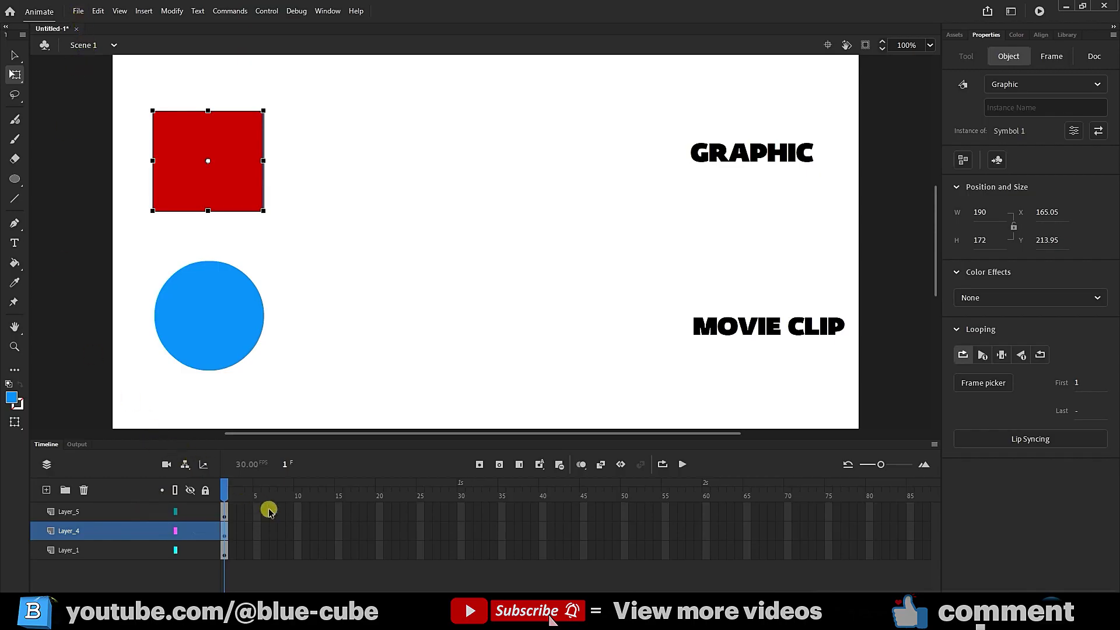
Insert frames on Layer_4 through frame 30 and scrub to preview the square.
left_click(460, 529)
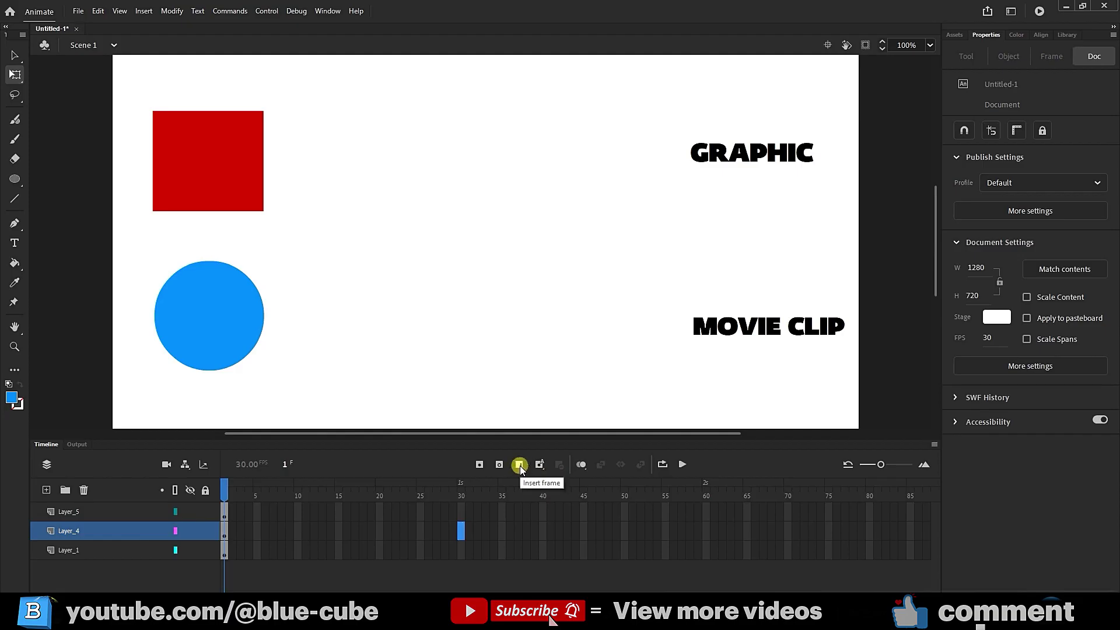
right_click(460, 531)
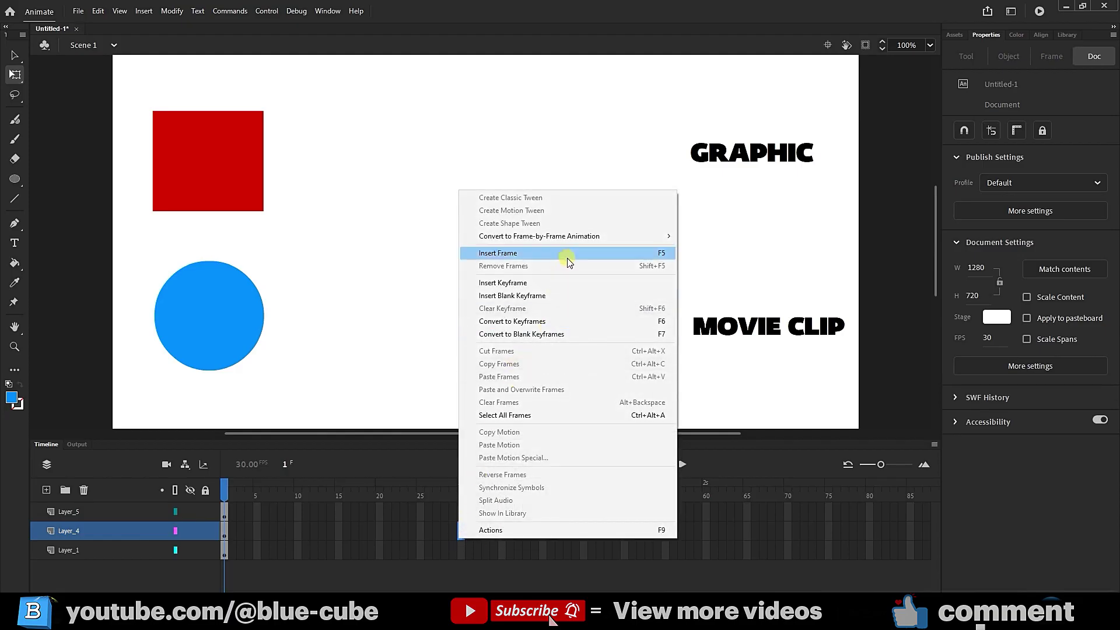
left_click(531, 252)
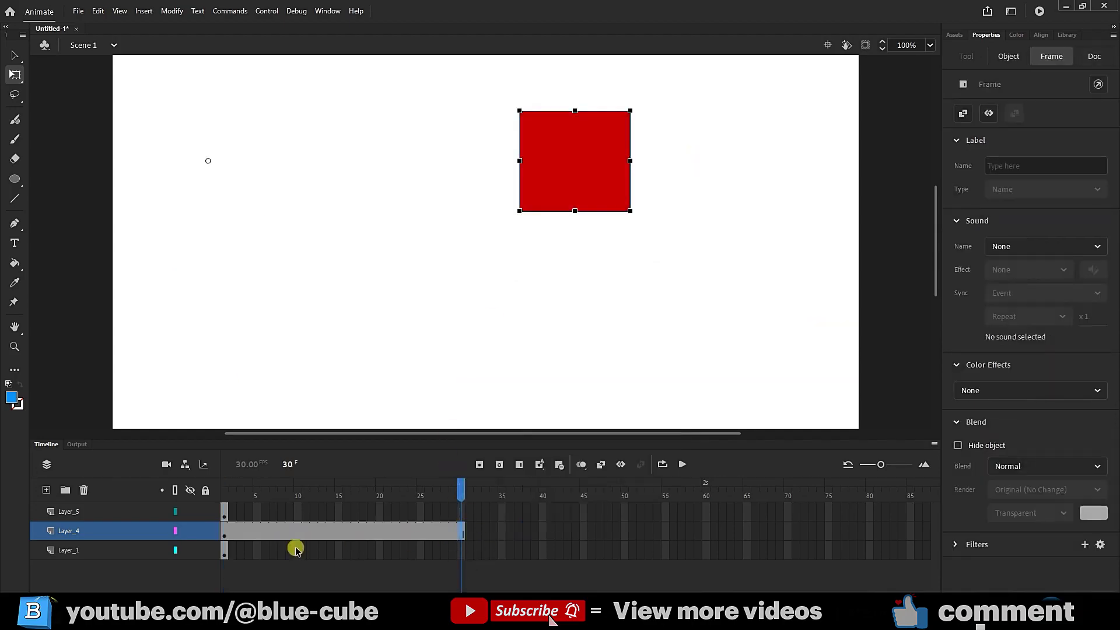
left_click_drag(463, 494, 472, 558)
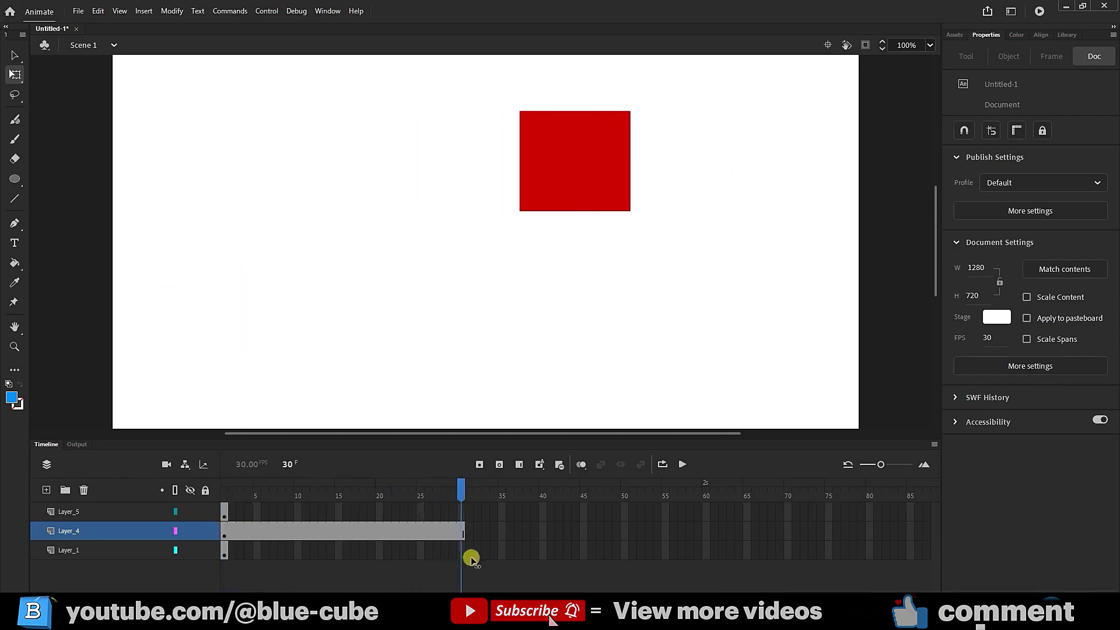
Add an F6 keyframe at frame 30 on the GRAPHIC/MOVIE CLIP label layer, then preview the tween.
left_click(85, 551)
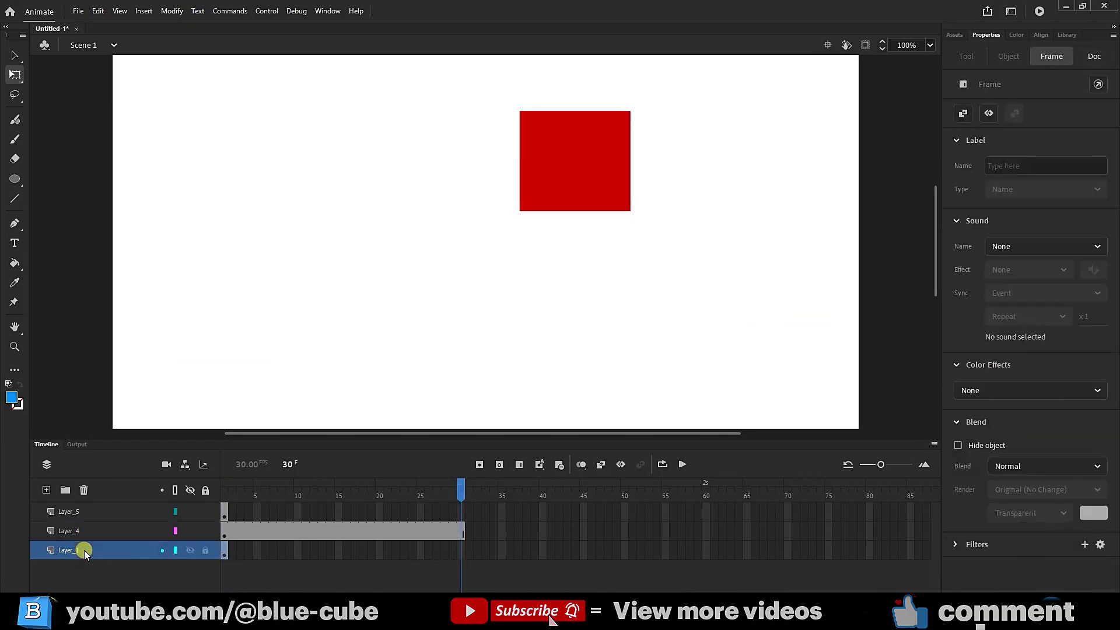
left_click(461, 551)
key("F6")
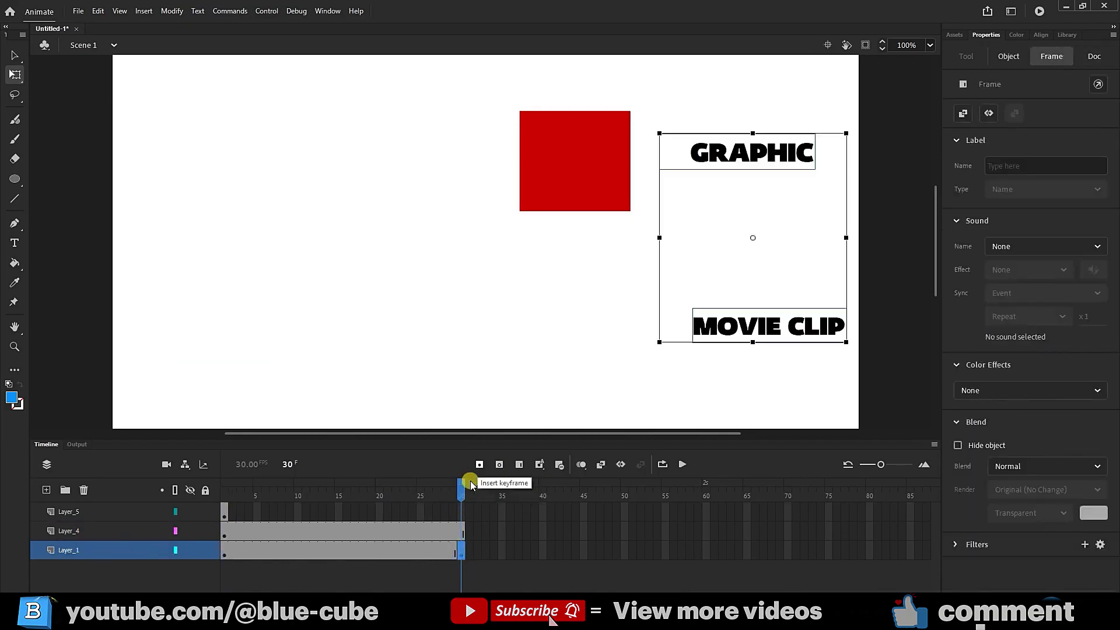
left_click_drag(458, 489, 191, 497)
left_click(317, 415)
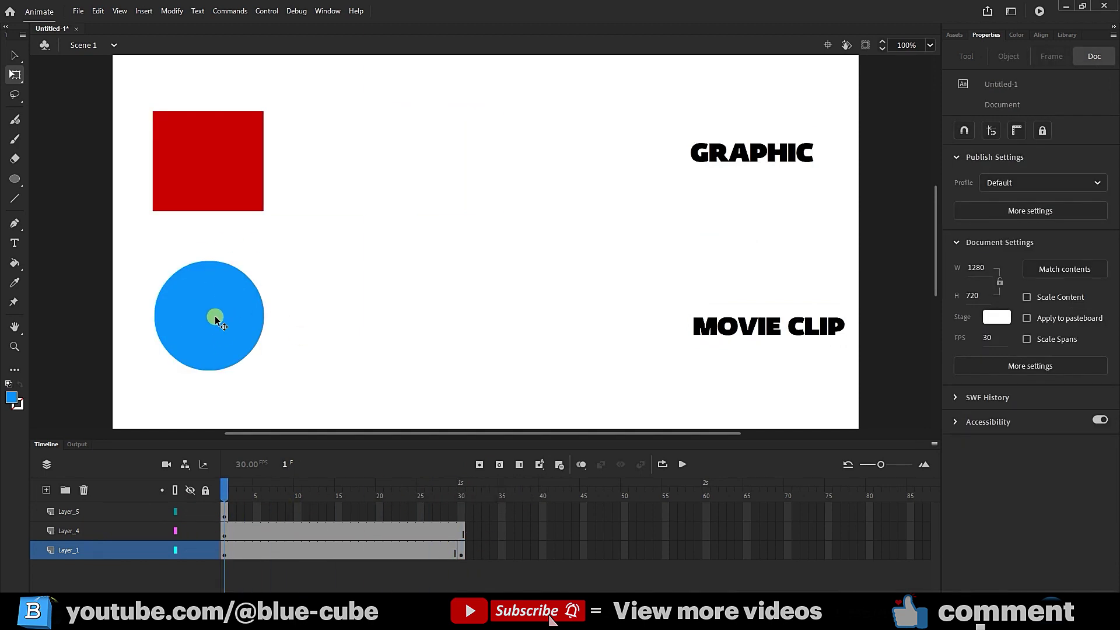
Select the blue circle on its layer and convert it to a Movie Clip symbol, Symbol 2.
left_click(74, 505)
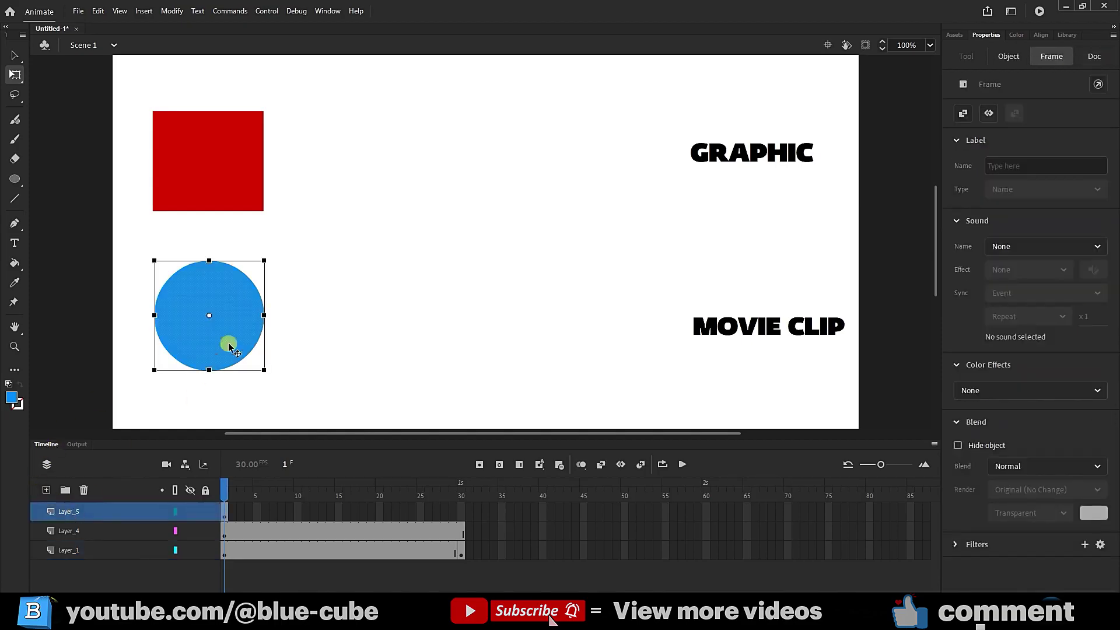
left_click(232, 323)
right_click(219, 324)
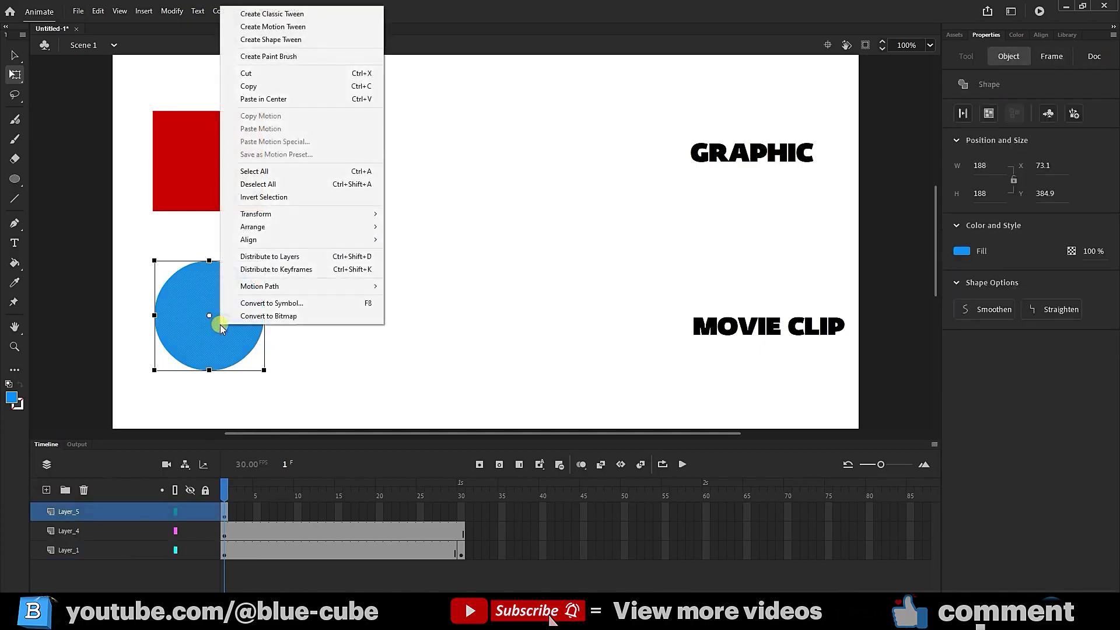
left_click(276, 304)
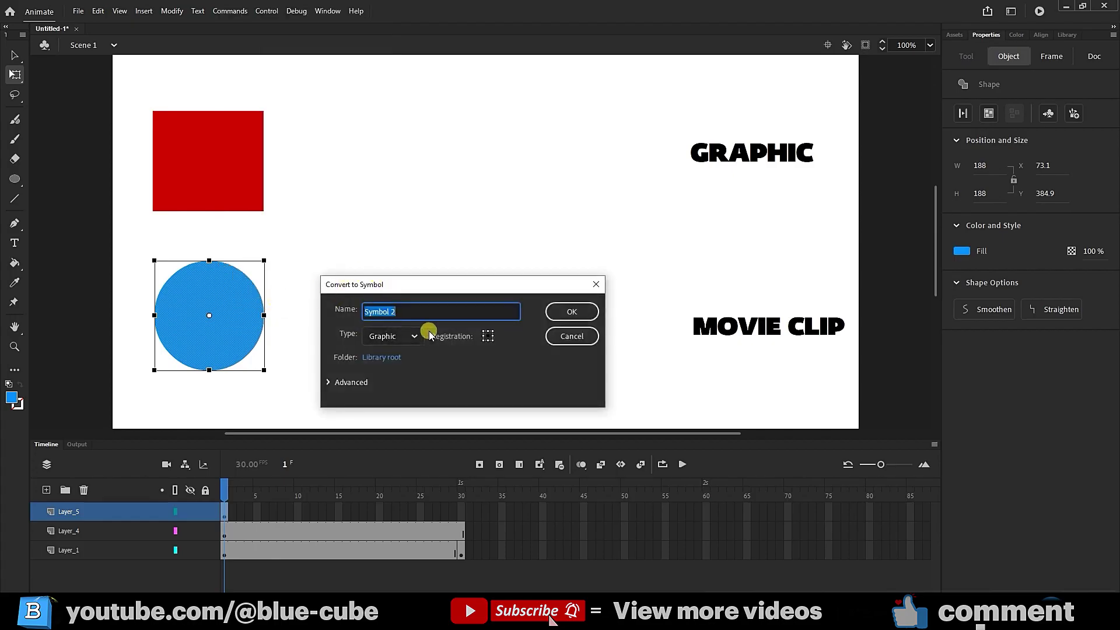
left_click(415, 336)
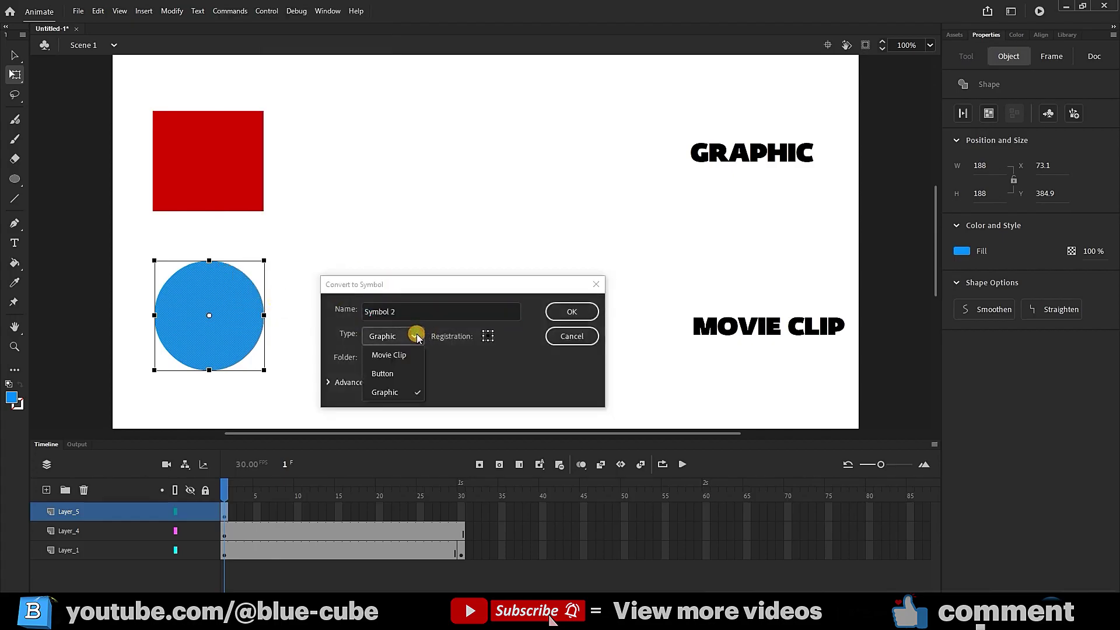
left_click(395, 355)
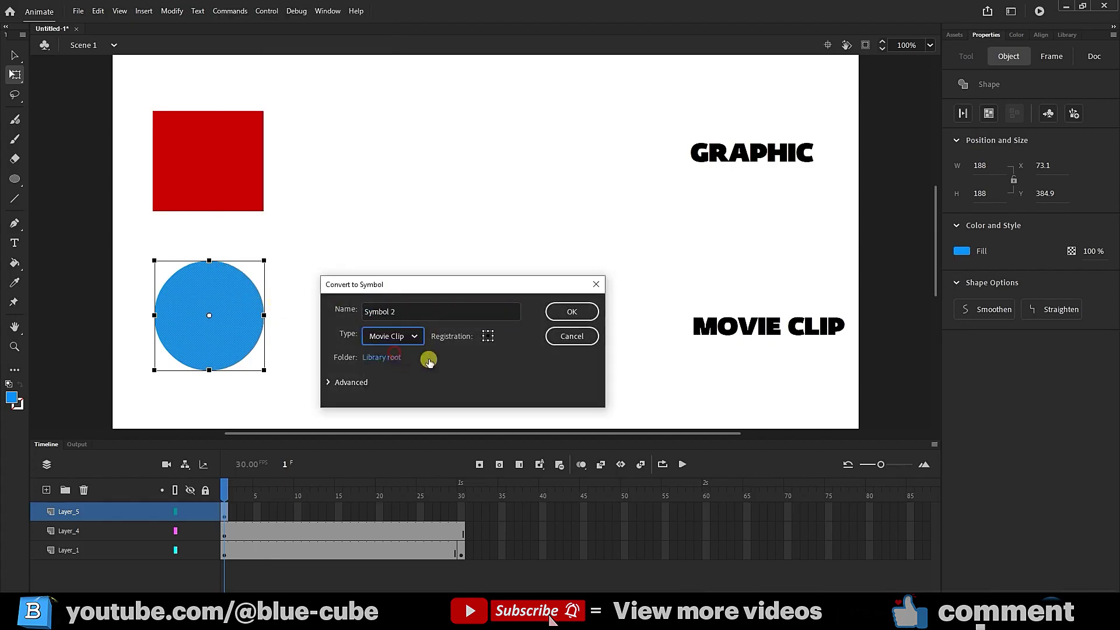
left_click(568, 315)
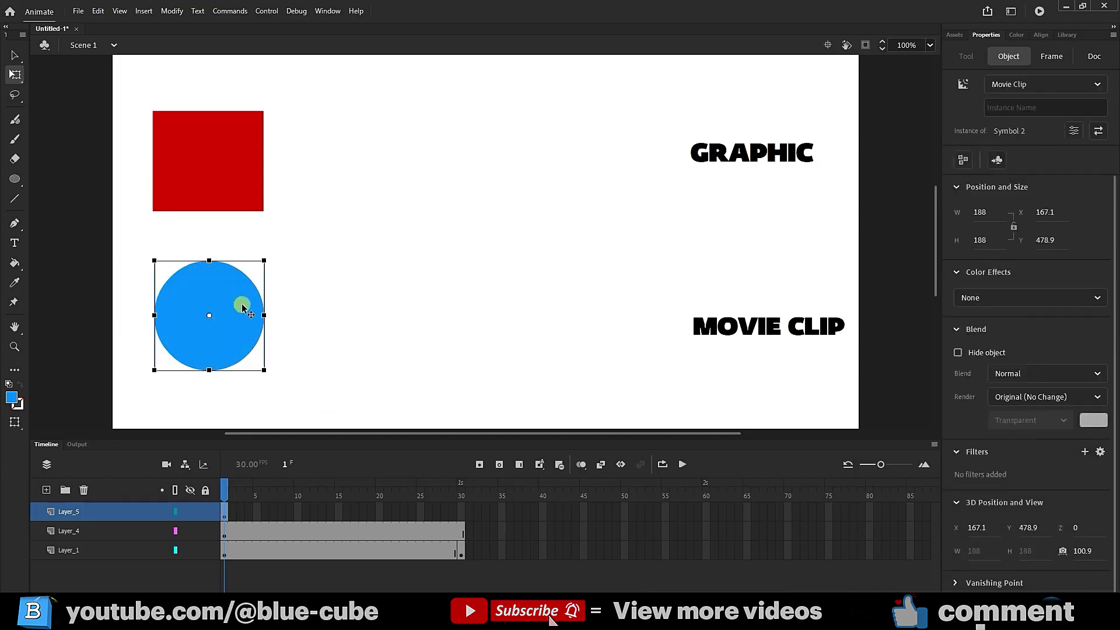
Confirm the circle instance stays a Movie Clip in Properties, then edit Symbol 2 in place.
double_click(226, 317)
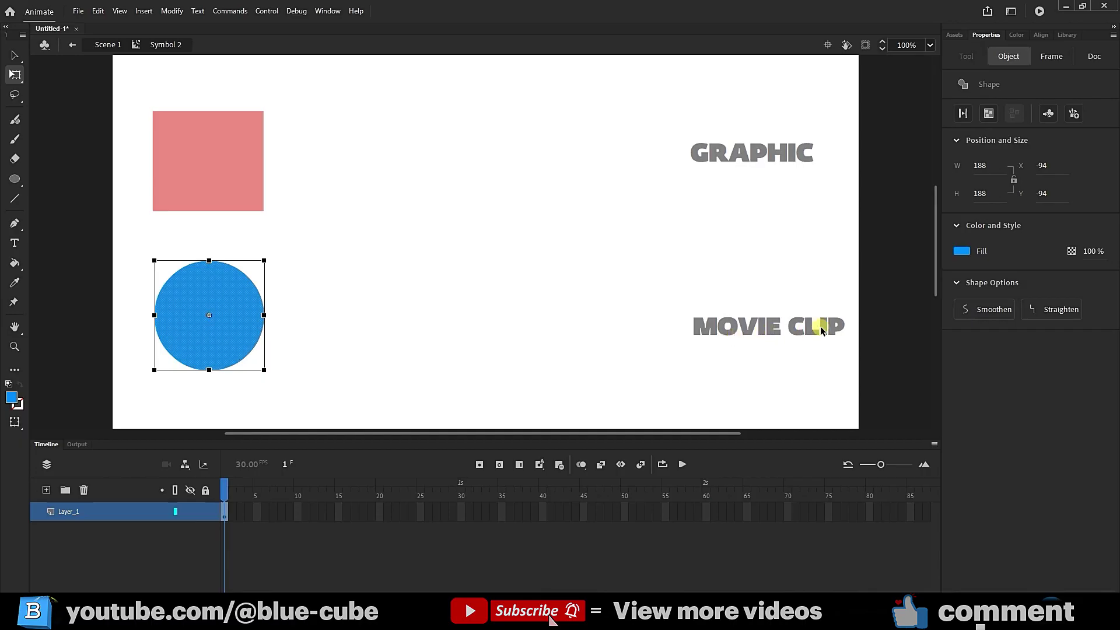
left_click(461, 346)
left_click(98, 44)
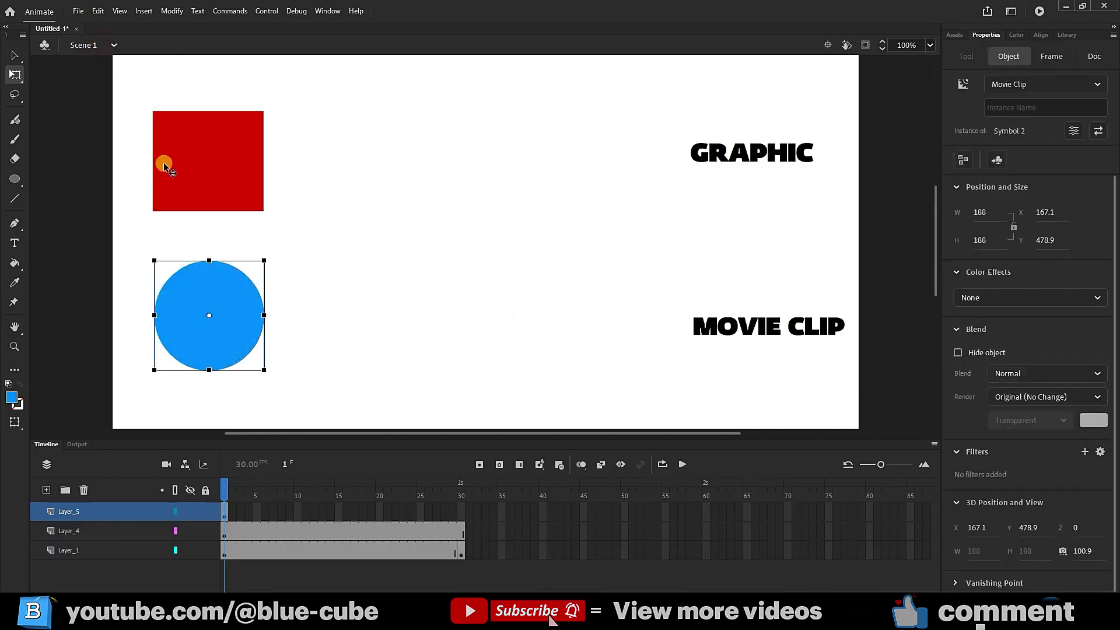
left_click(226, 330)
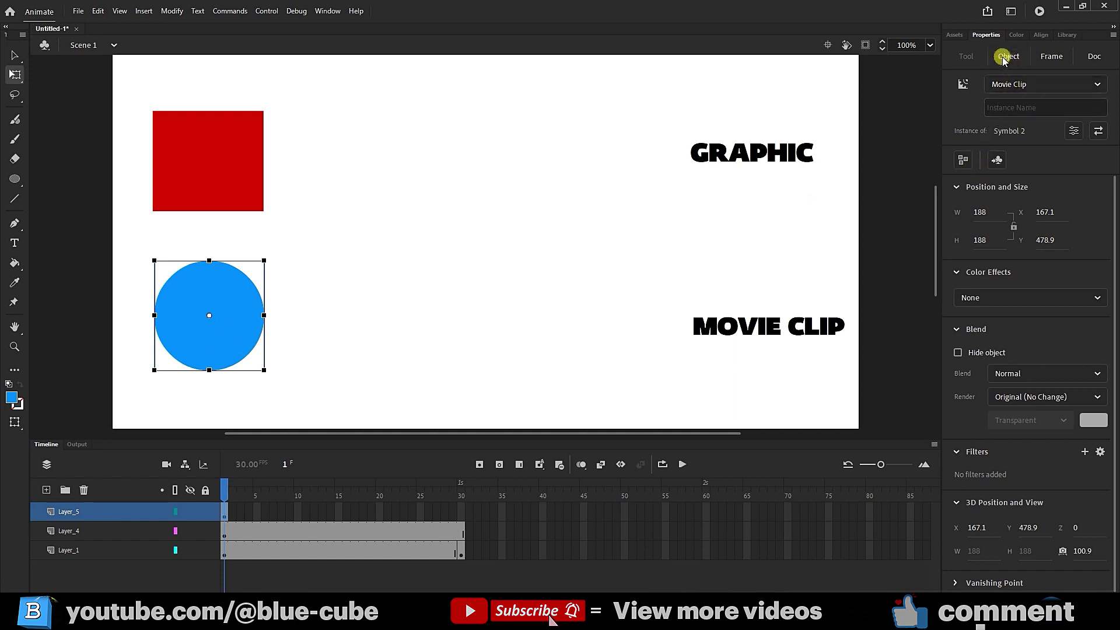
left_click(1008, 84)
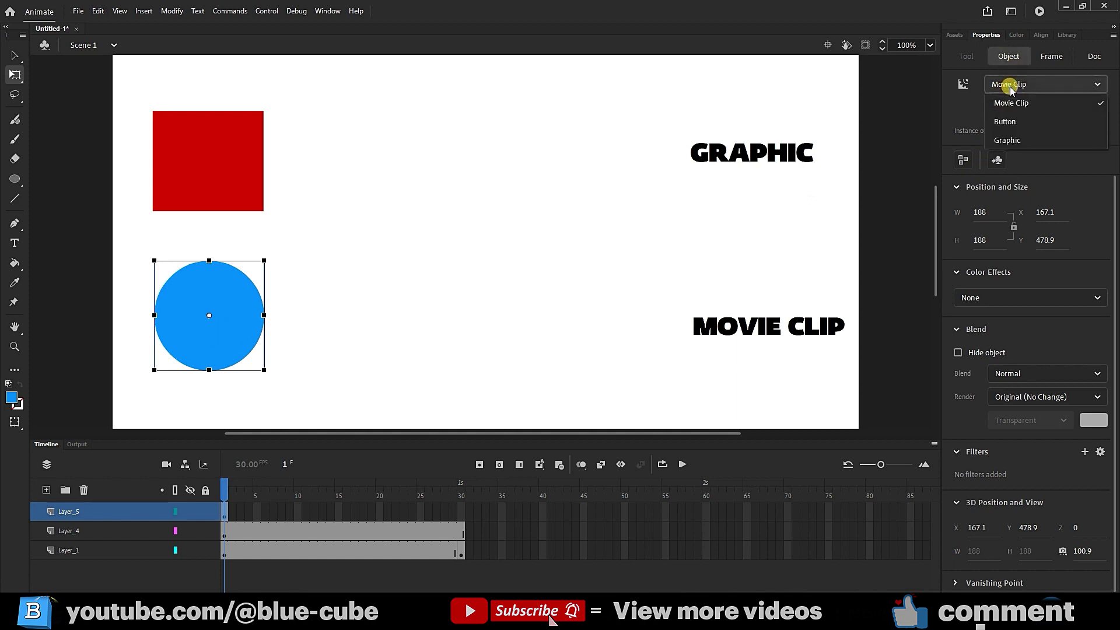
left_click(973, 108)
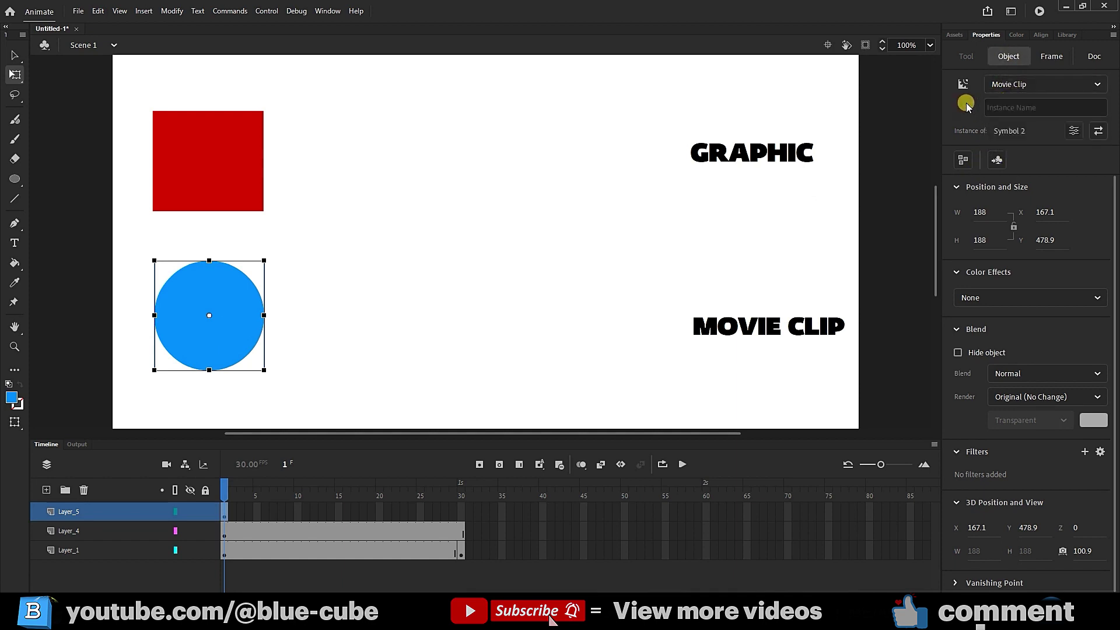
double_click(244, 332)
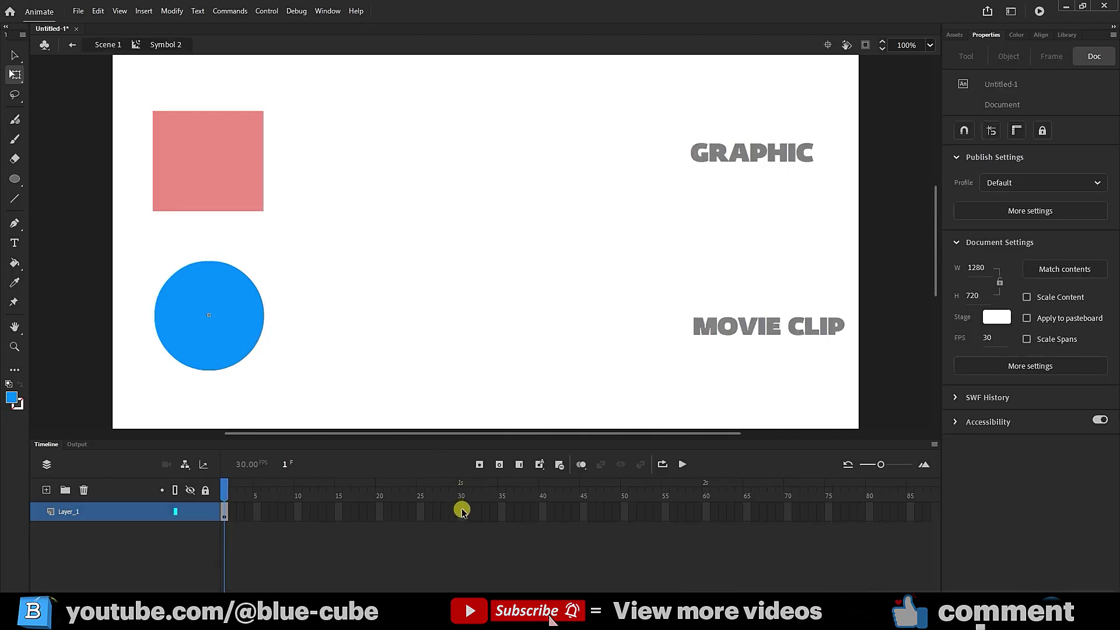
Add a keyframe at frame 30, drag the circle right near MOVIE CLIP, and create a shape tween.
left_click(480, 465)
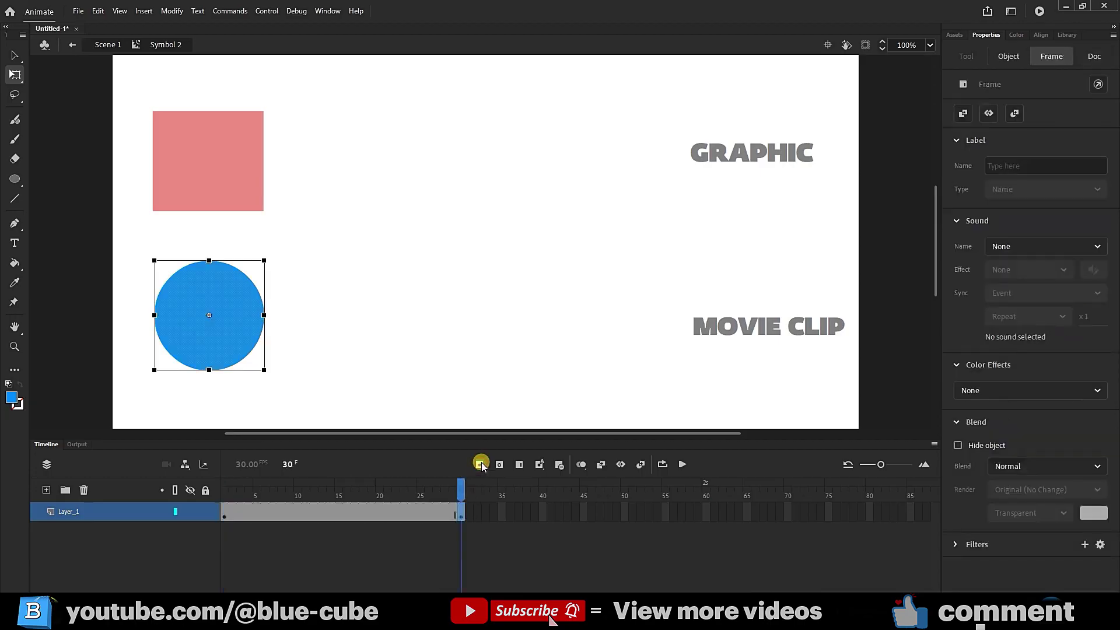
left_click_drag(217, 335, 457, 356)
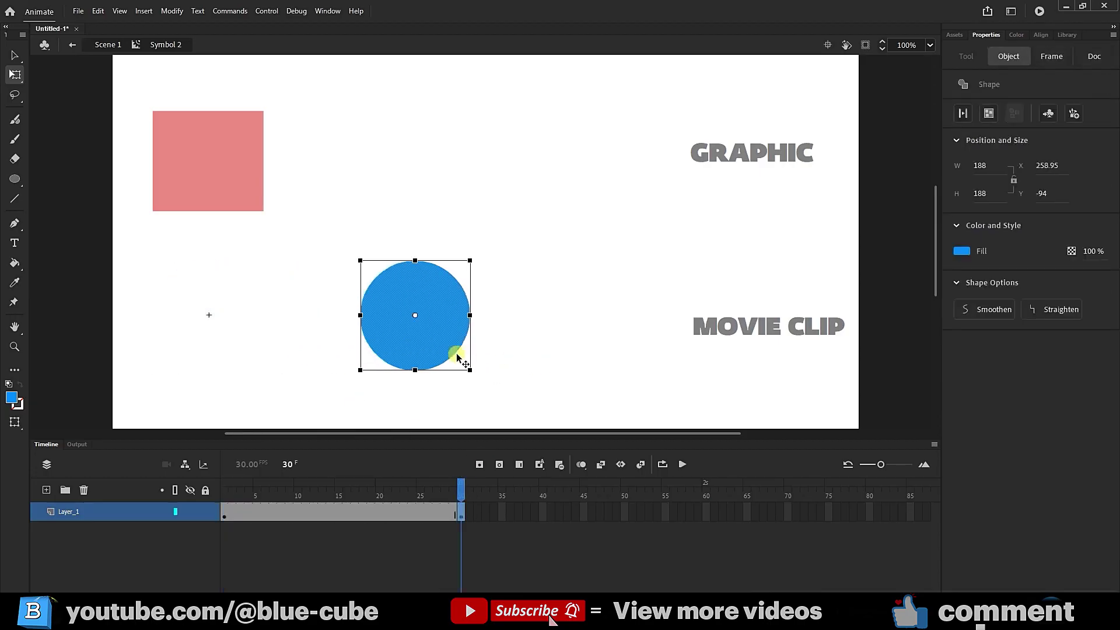
left_click_drag(636, 349, 664, 350)
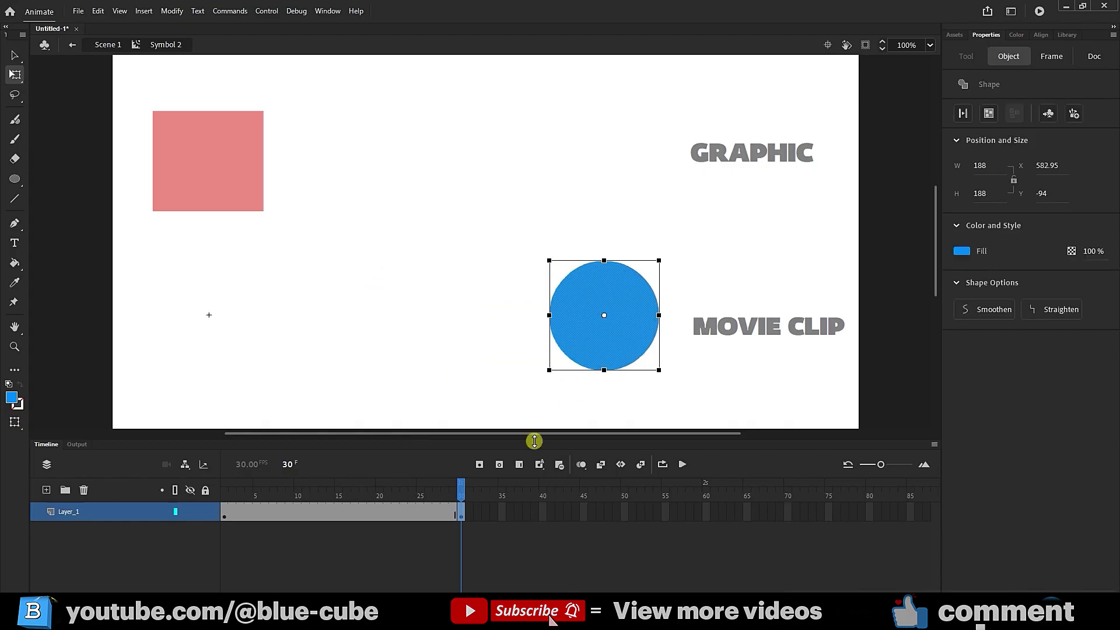
right_click(392, 514)
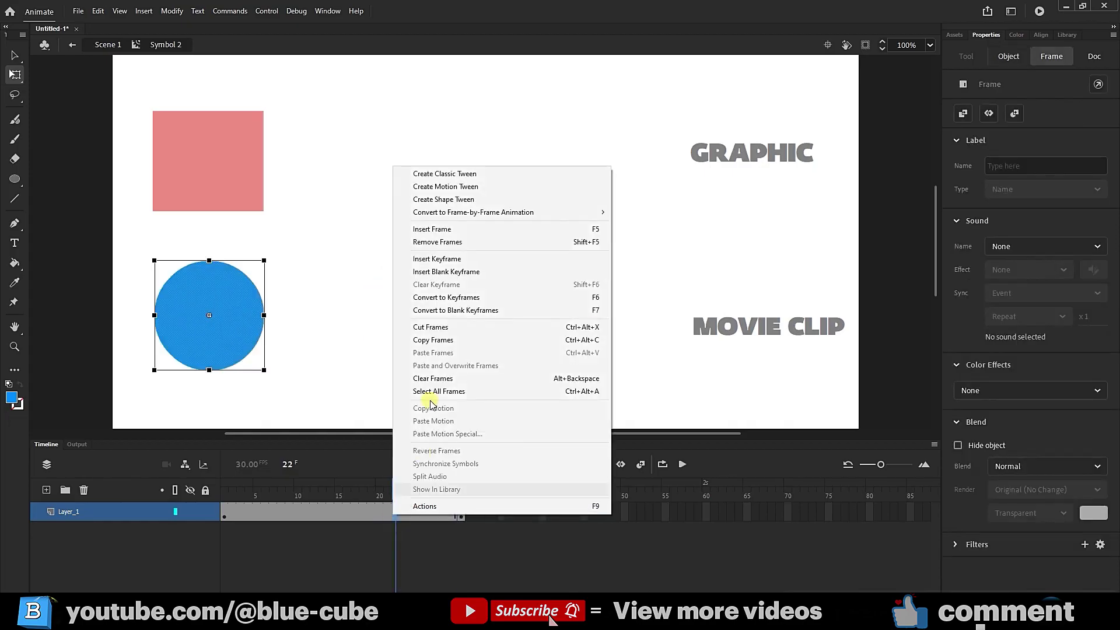
left_click(461, 201)
Scrub the Symbol 2 timeline to preview the circle sliding, ending on frame 30.
left_click_drag(396, 486, 230, 554)
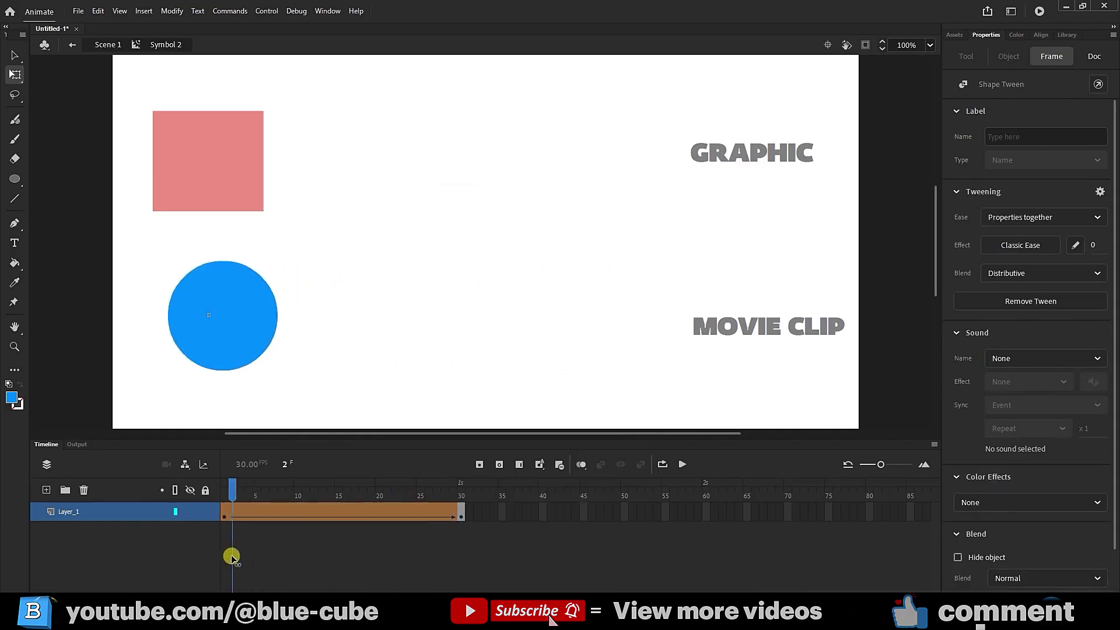
left_click(234, 535)
mouse_move(228, 488)
left_mouse_down()
mouse_move(438, 500)
mouse_move(230, 509)
left_mouse_up()
left_click(461, 511)
Return from Symbol 2 to Scene 1 at frame 1 and scrub the scene's animation.
left_click(224, 511)
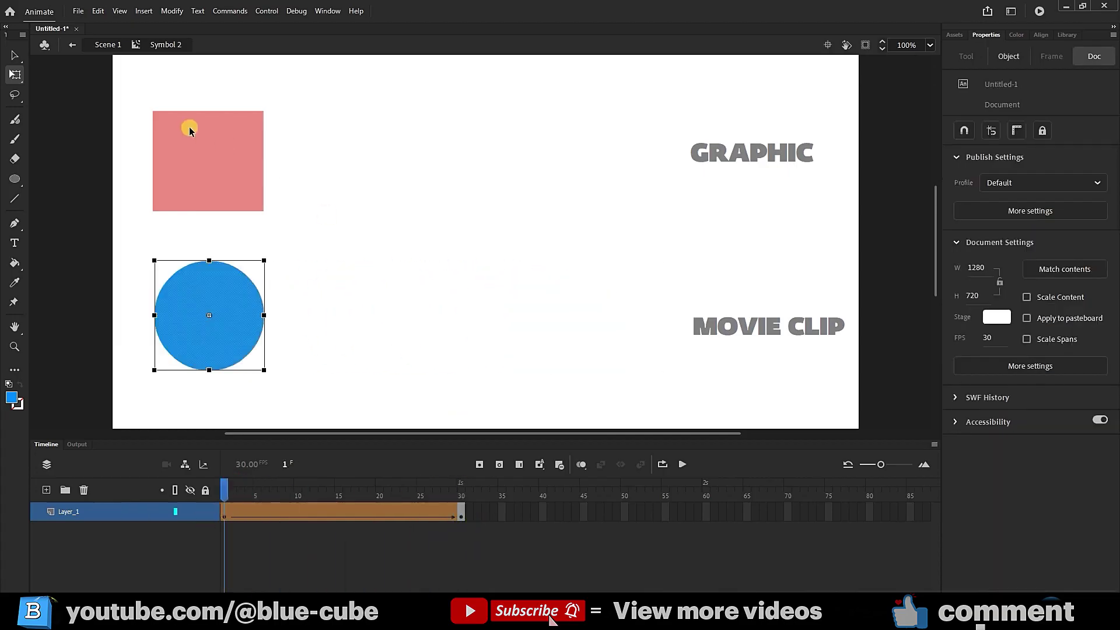
left_click(108, 45)
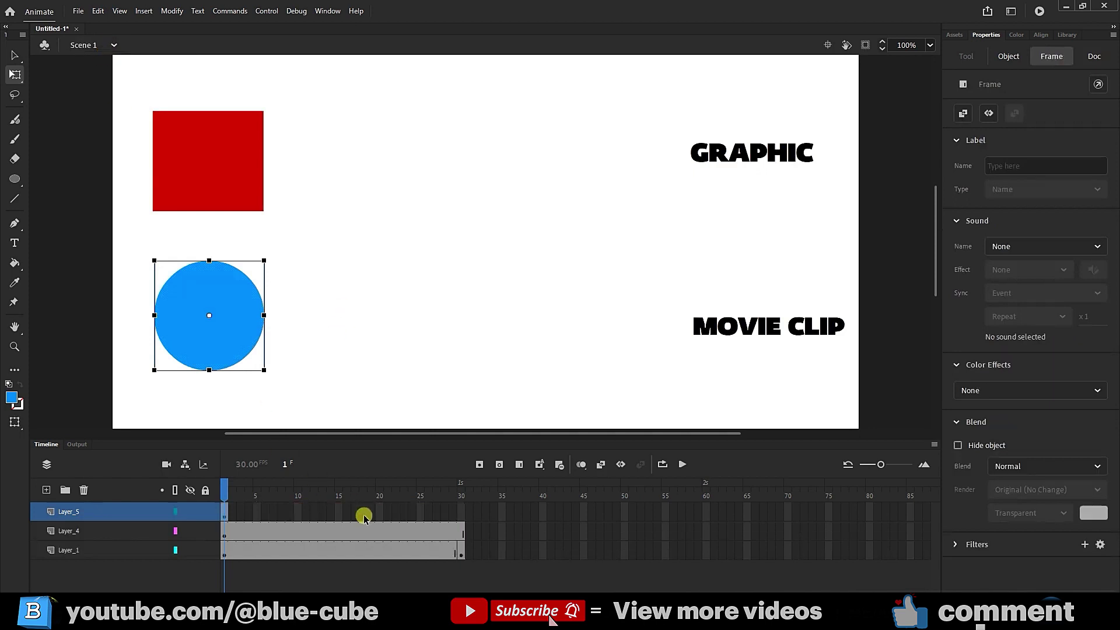
left_click_drag(225, 494, 195, 515)
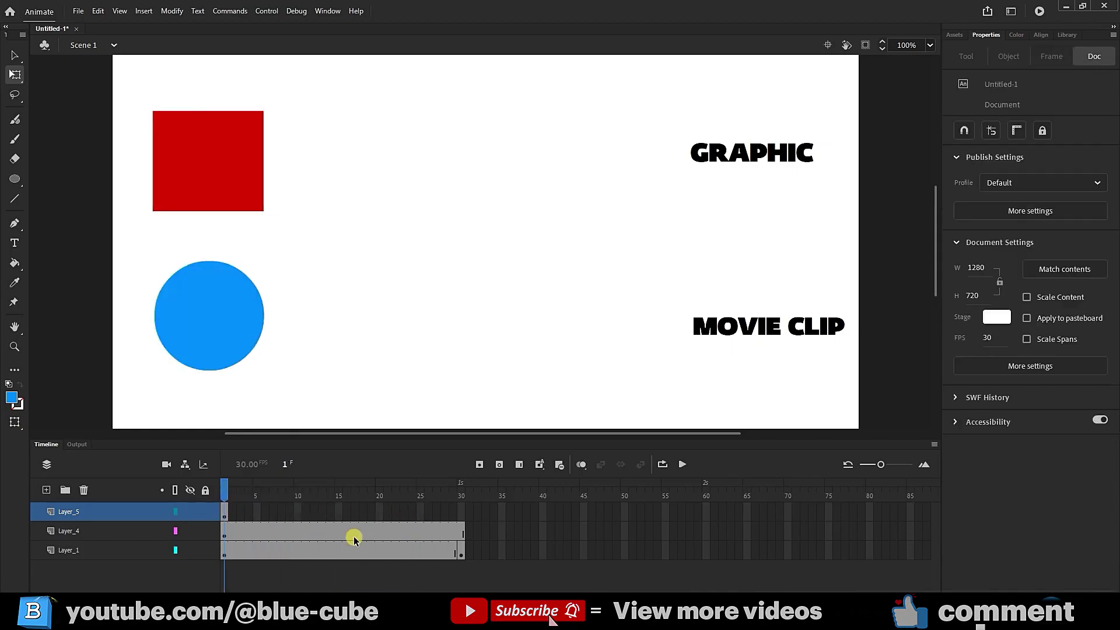
Test the movie with Ctrl+Enter, close the Untitled-1.swf preview, and dismiss the Control menu.
key("ctrl+Return")
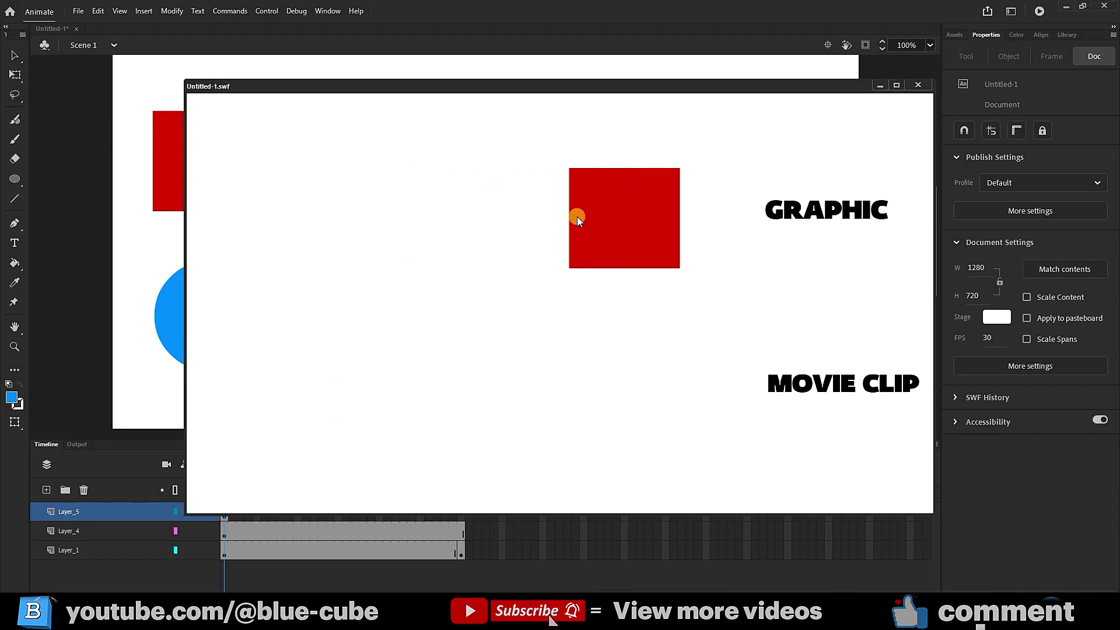
left_click(917, 84)
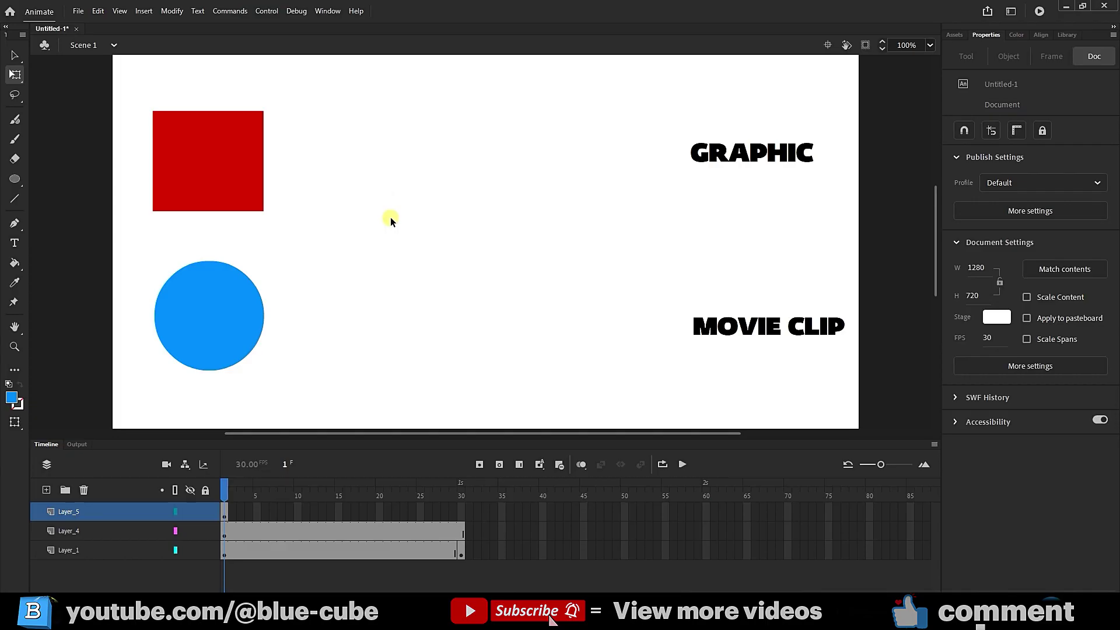
left_click(267, 11)
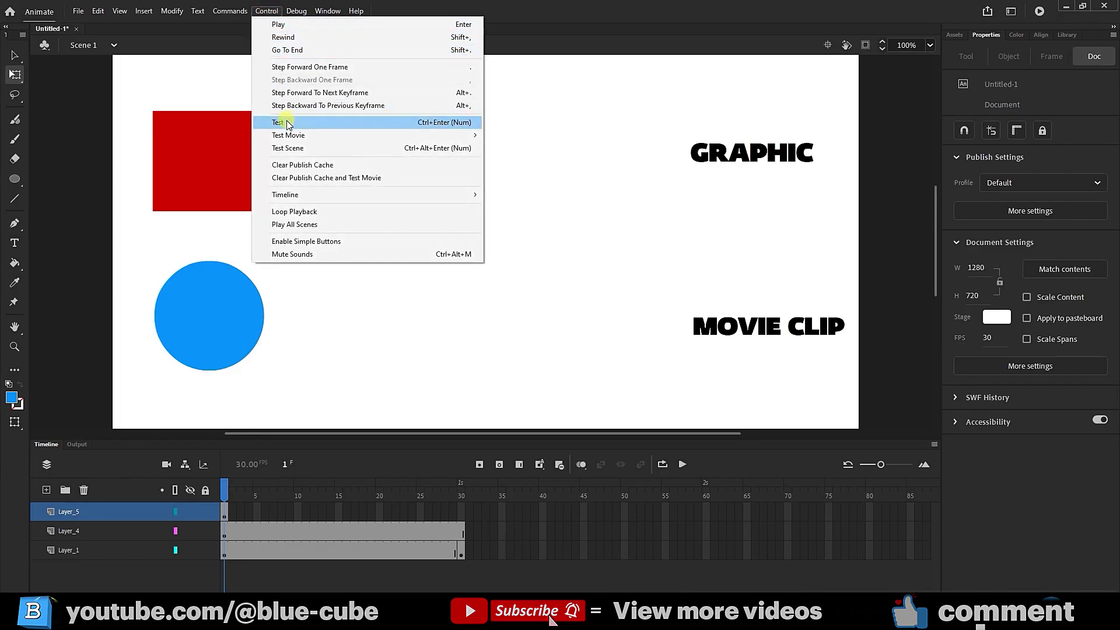
left_click(303, 344)
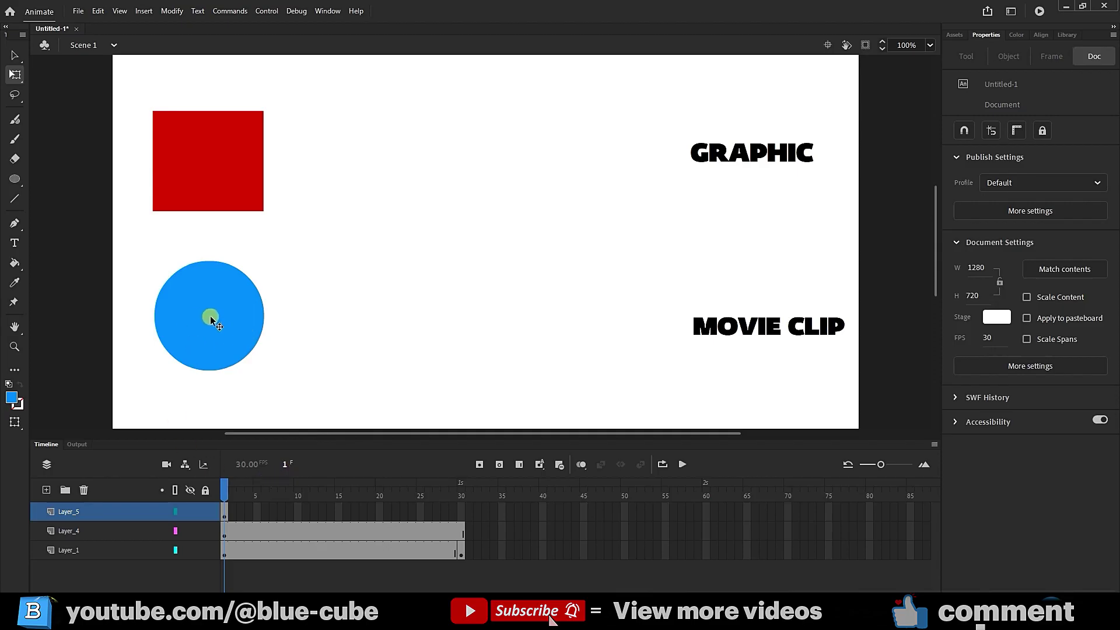
Extend the circle's layer through frame 30, play on stage, and test the movie with Ctrl+Enter.
left_click(460, 509)
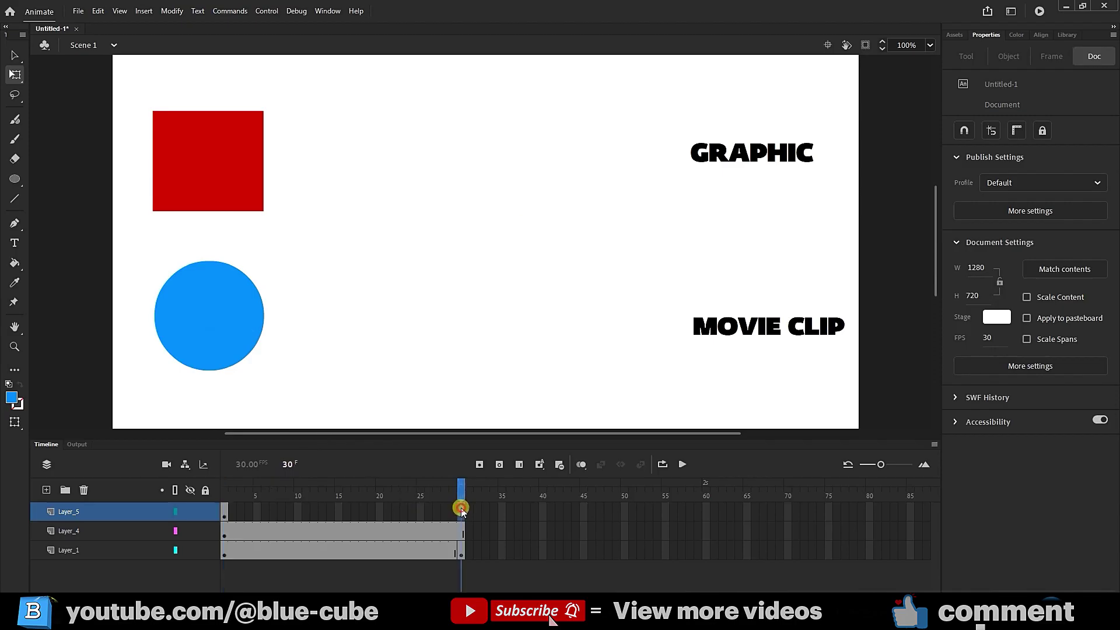
left_click(519, 464)
key("comma")
key("comma")
key("comma")
key("comma")
key("comma")
key("comma")
key("comma")
key("comma")
key("comma")
key("comma")
key("comma")
key("comma")
key("comma")
key("comma")
key("comma")
key("comma")
key("comma")
key("comma")
key("comma")
key("comma")
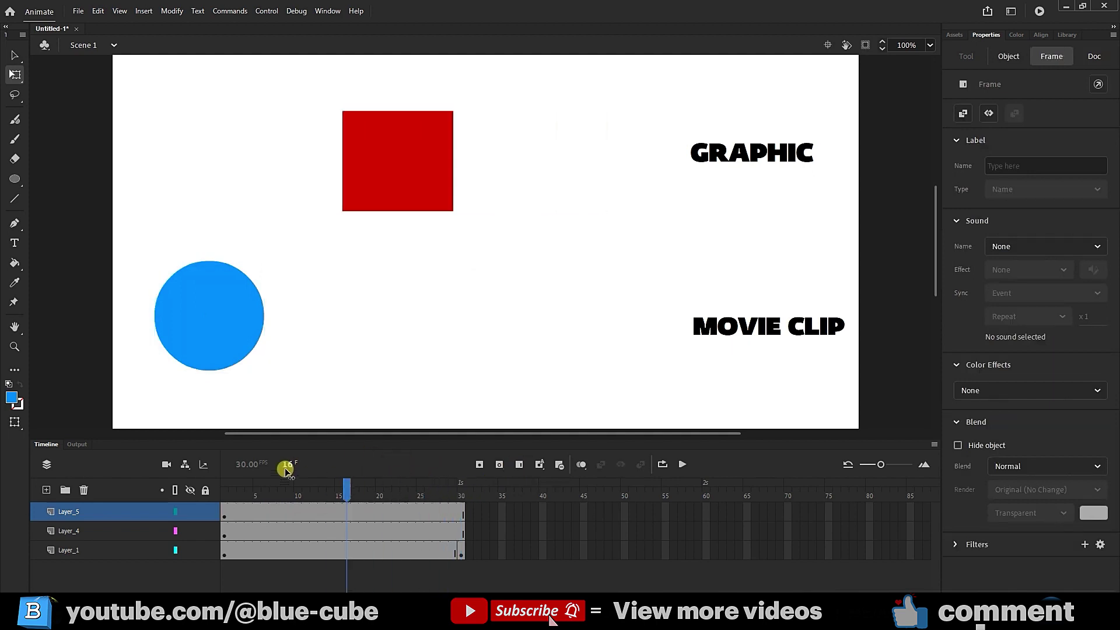
key("Return")
key("comma")
key("comma")
key("comma")
key("comma")
key("comma")
key("comma")
key("comma")
key("comma")
key("comma")
key("comma")
key("comma")
key("comma")
key("comma")
key("comma")
key("comma")
key("comma")
key("comma")
key("comma")
key("comma")
key("comma")
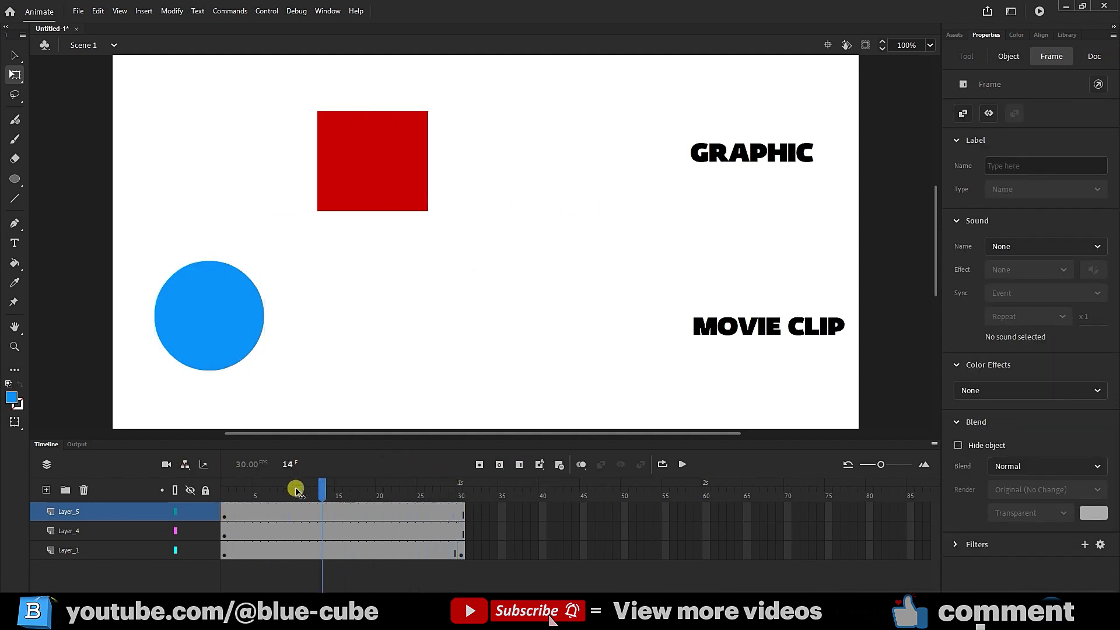
left_click(338, 459)
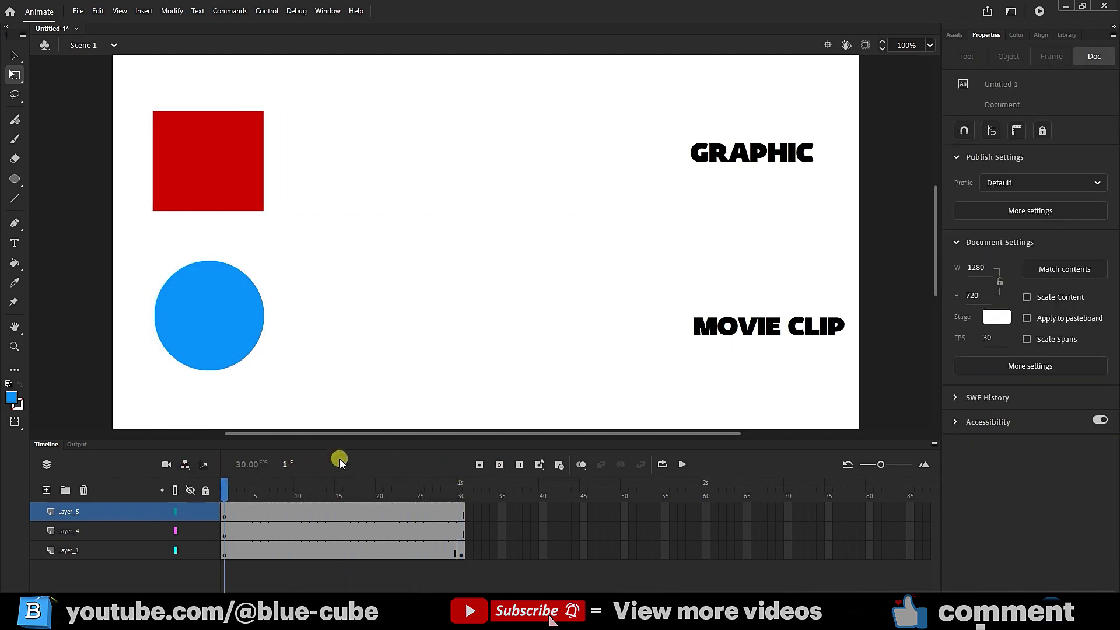
key("ctrl+Return")
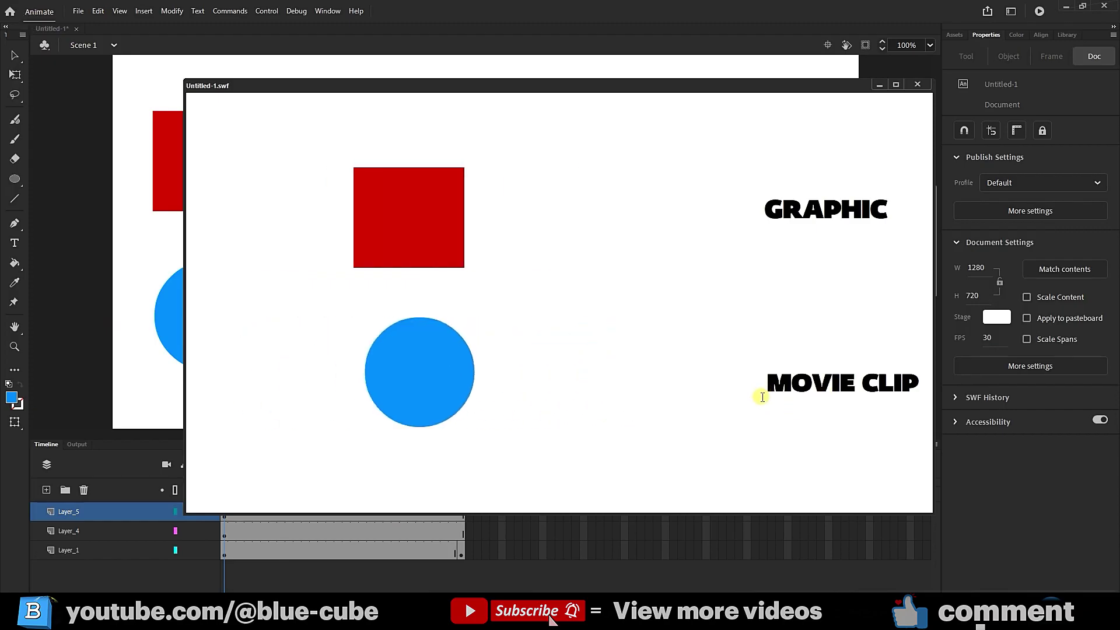
Close the test window, scrub to frame 14, collapse the circle's Filters, and select the red square.
left_click(914, 86)
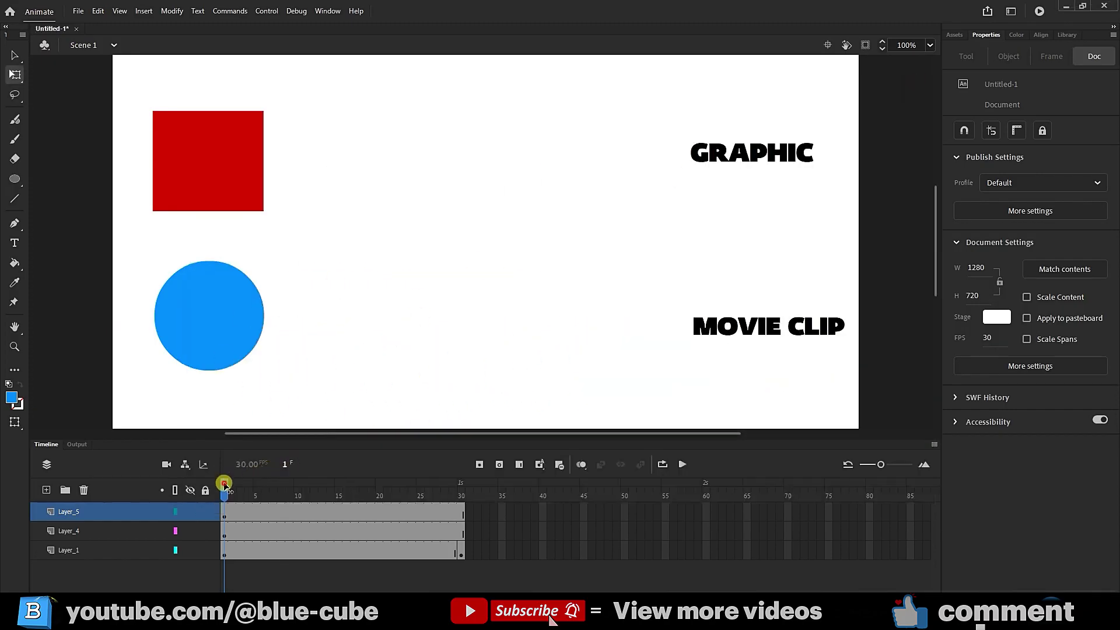
left_click_drag(224, 484, 175, 518)
left_click(222, 315)
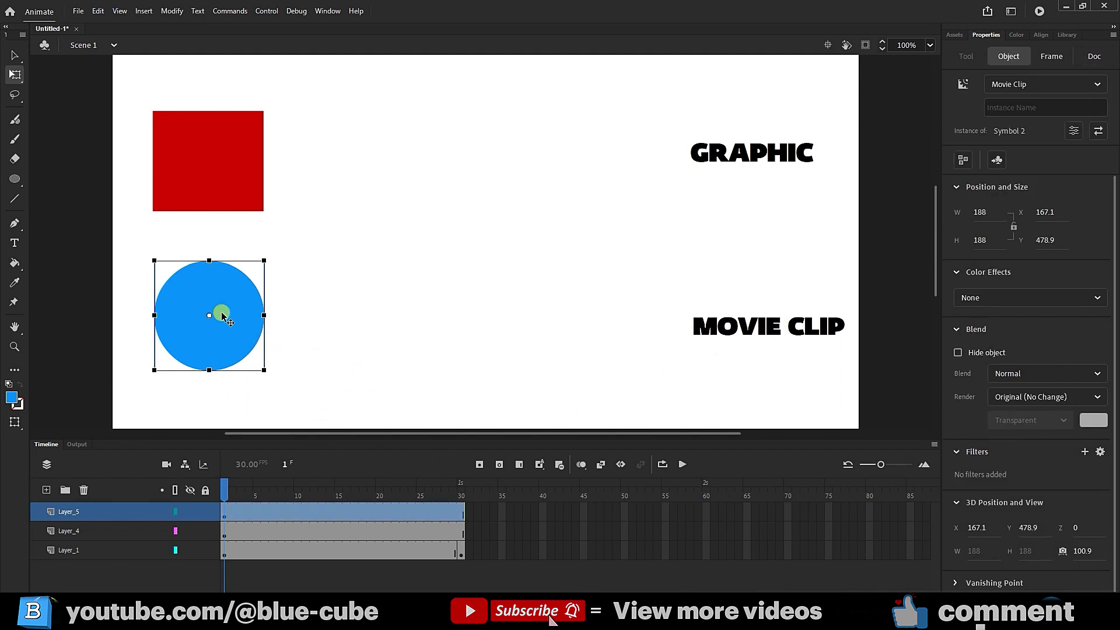
scroll(1000, 532, "down", 1)
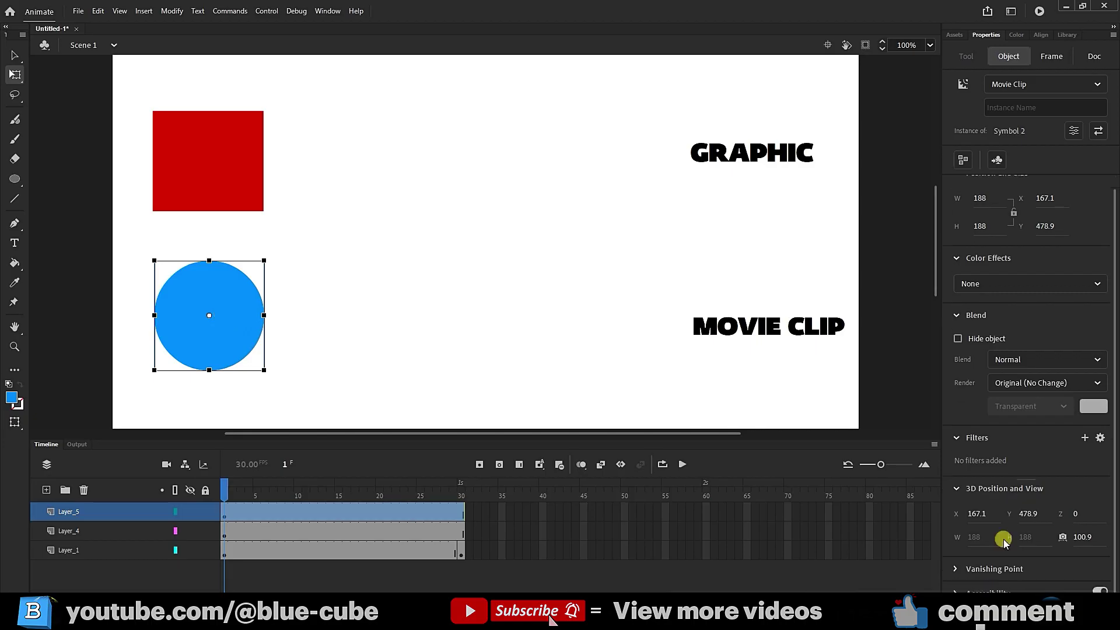
left_click(961, 439)
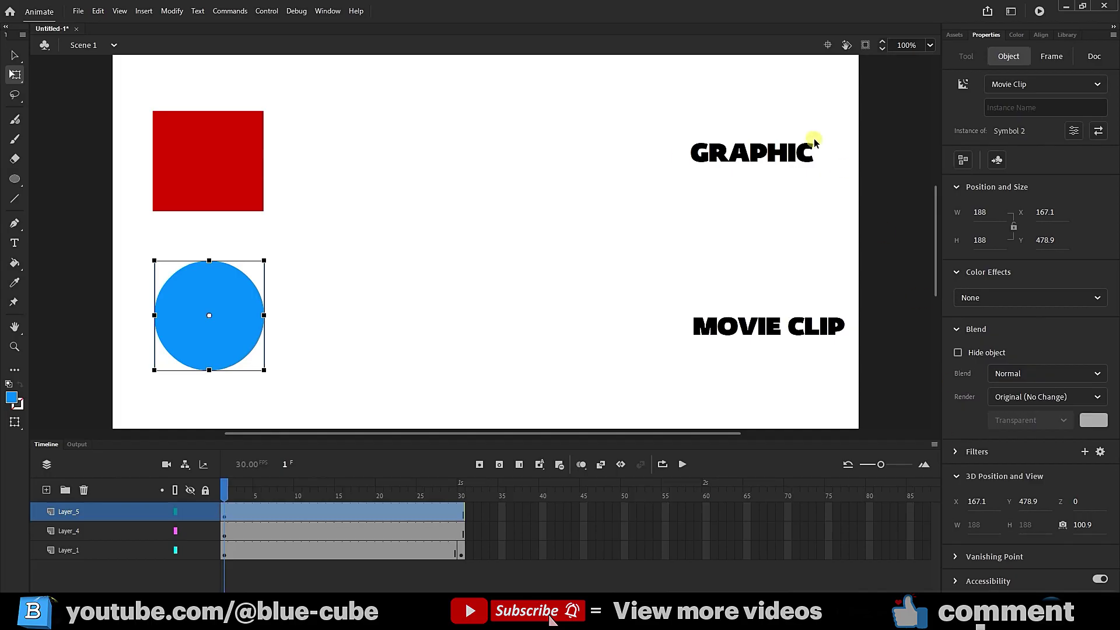
left_click(214, 156)
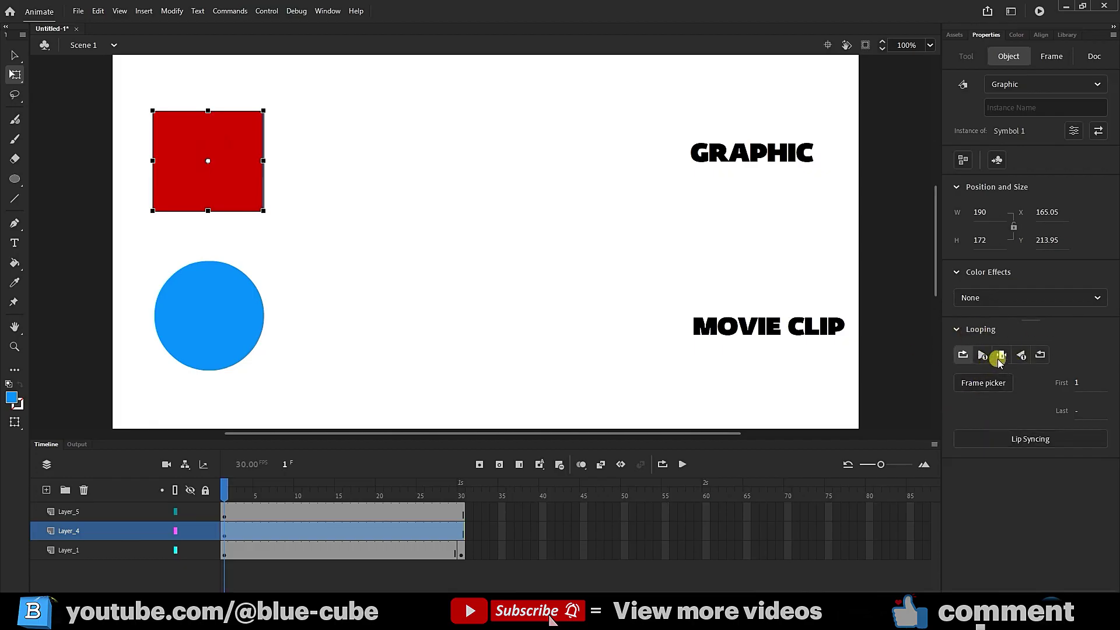
Set the square's Graphic to Loop, enable loop playback over frames 1–30, and play it.
left_click(963, 355)
left_click(681, 464)
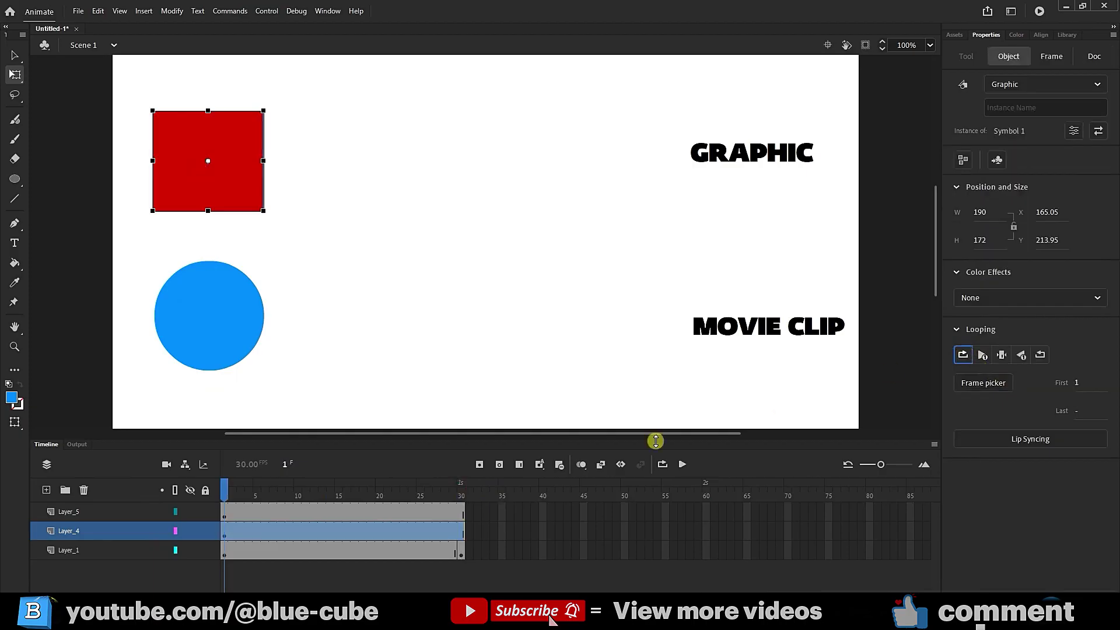
left_click(663, 465)
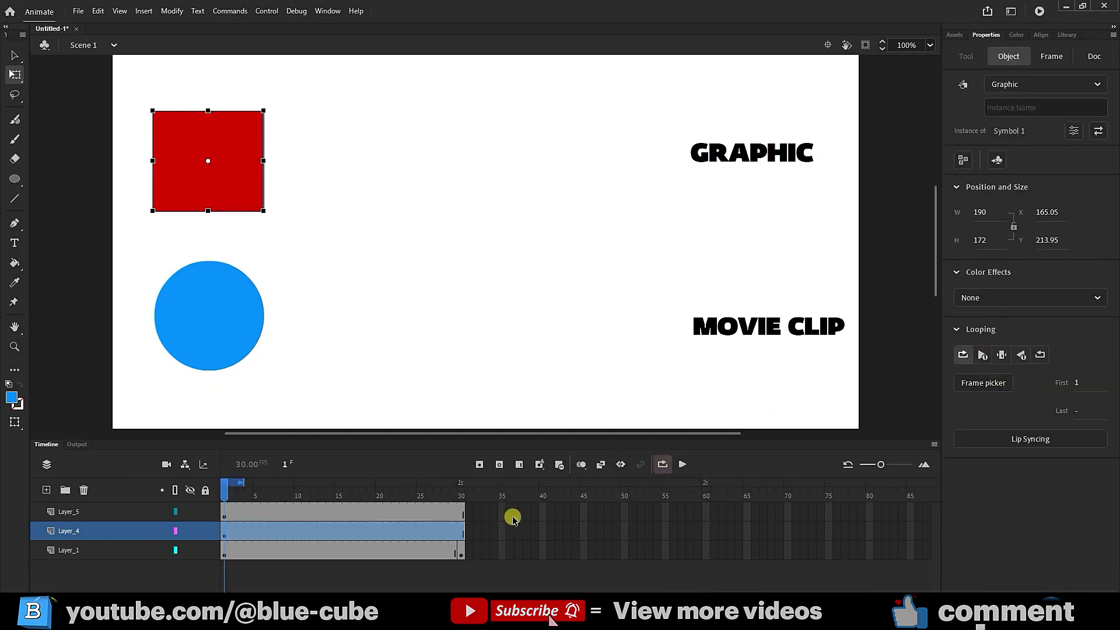
left_click_drag(242, 482, 463, 483)
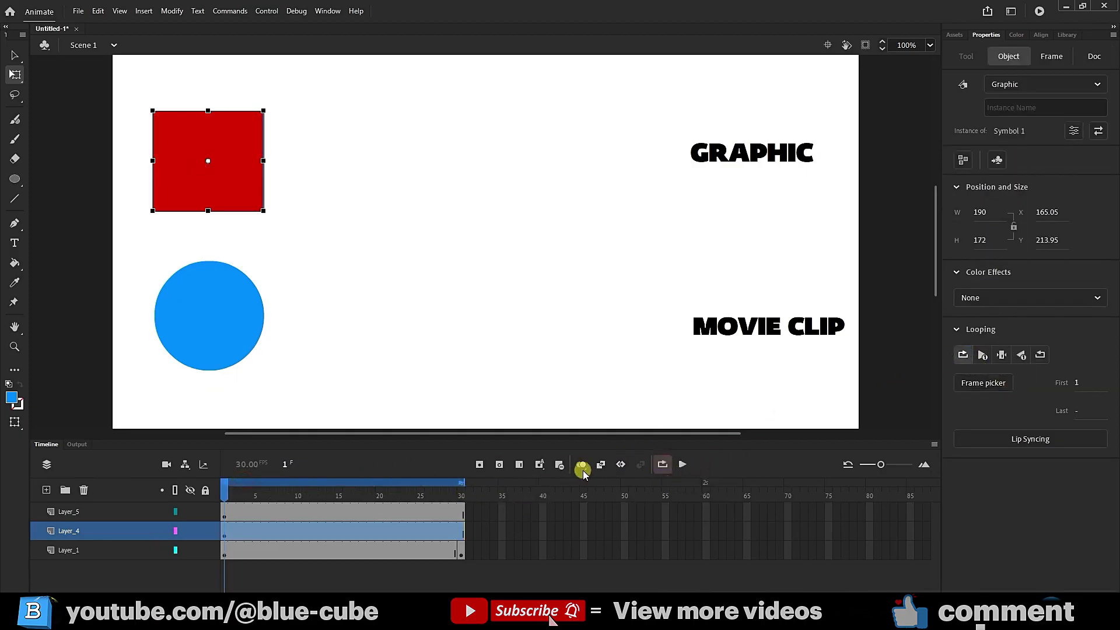
left_click(683, 464)
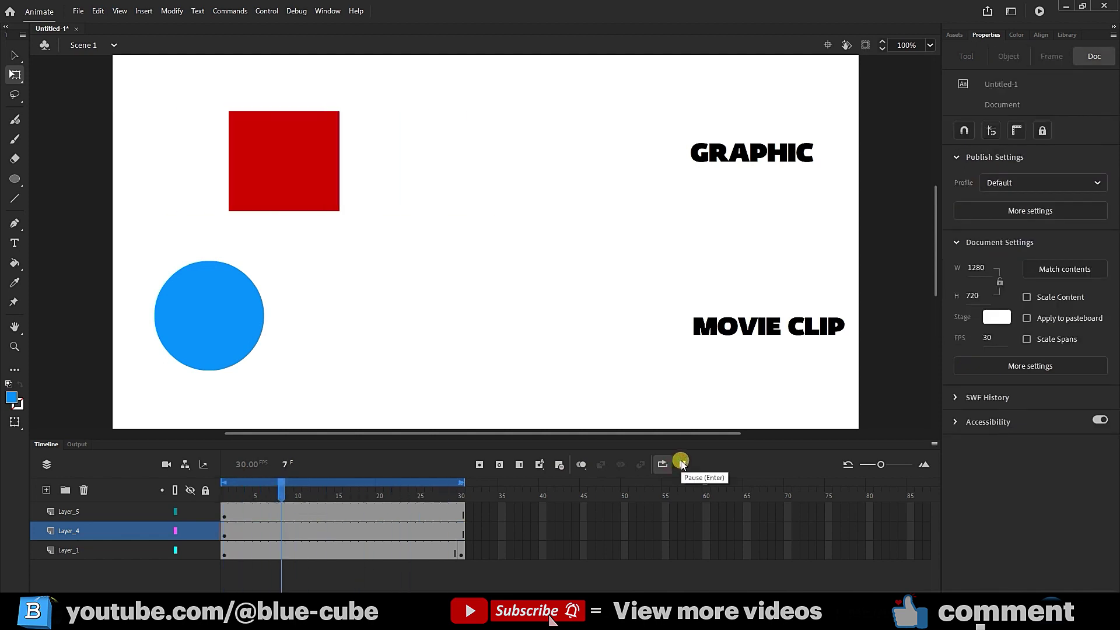
left_click(683, 465)
key("shift+comma")
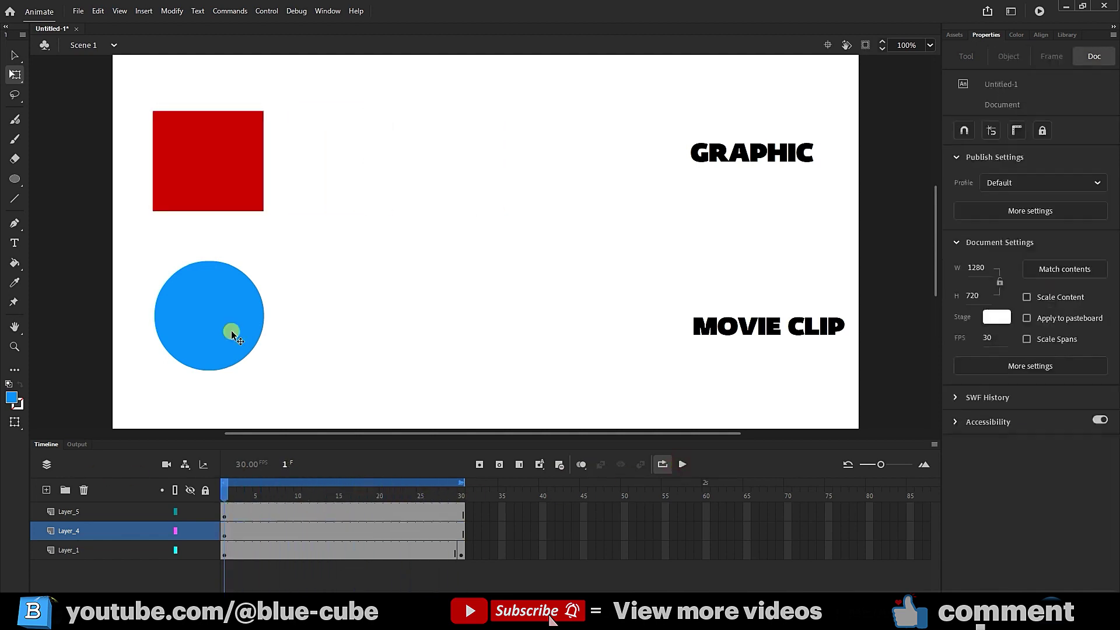
Switch the red square to Loop Reverse, then play and scrub the reversed animation.
left_click(237, 159)
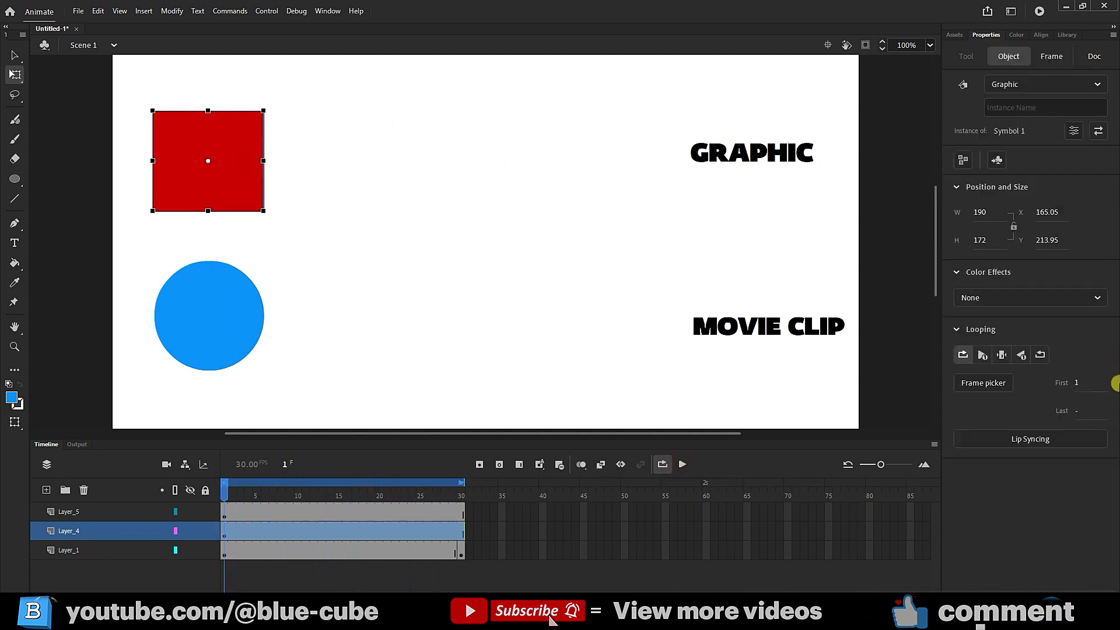
left_click(1041, 353)
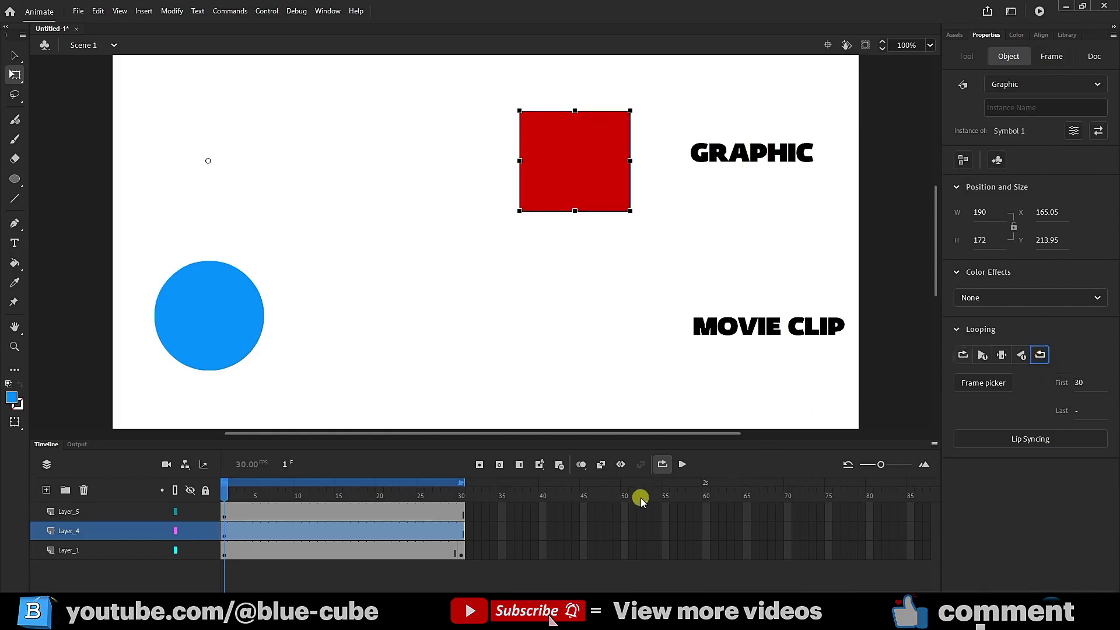
left_click(682, 464)
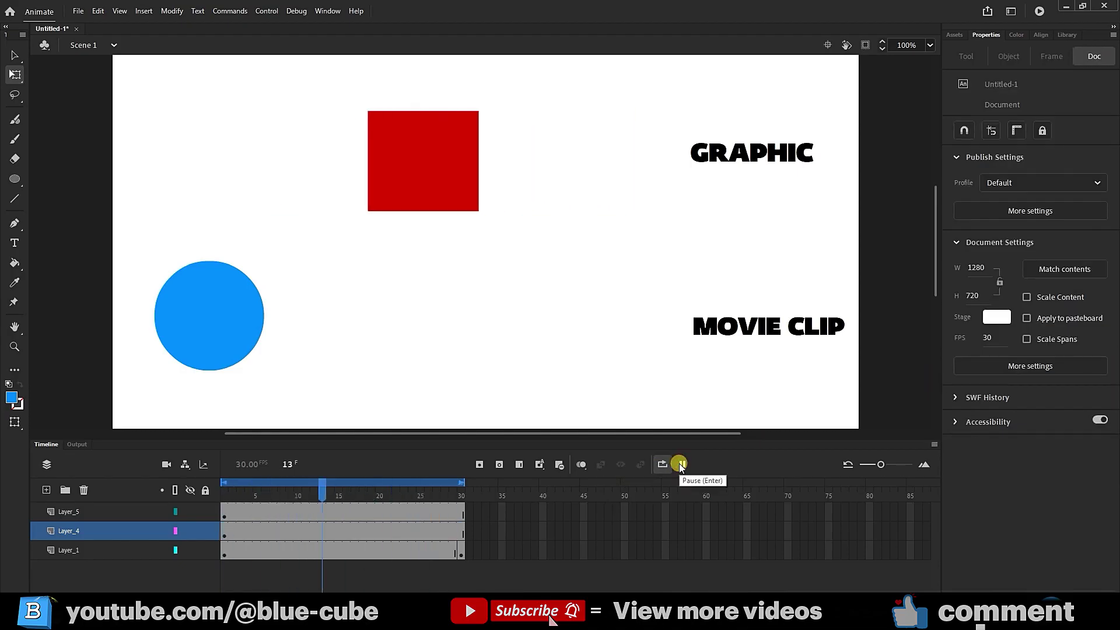
left_click(682, 465)
left_click(480, 496)
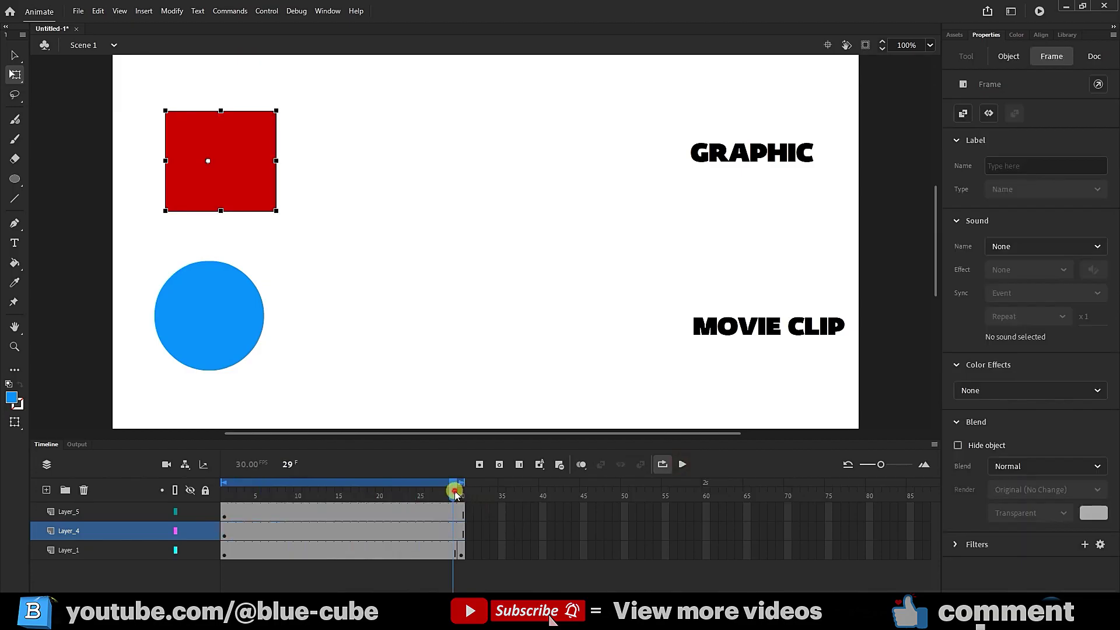
left_click_drag(455, 490, 180, 467)
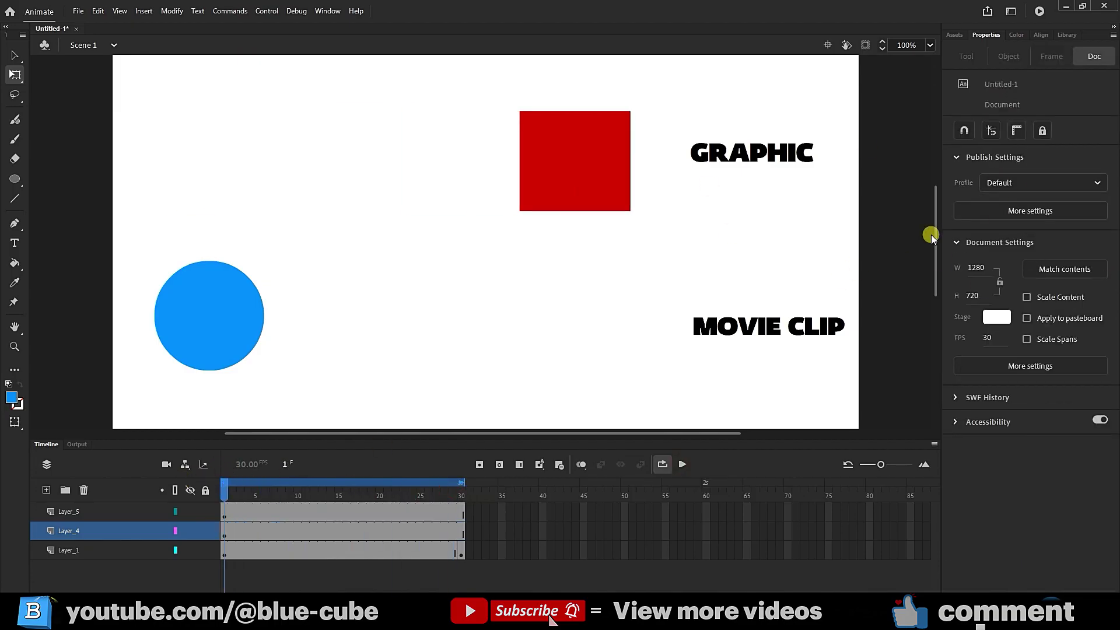
Select the blue circle to show its Symbol 2 Movie Clip properties, which lack looping options.
left_click(202, 326)
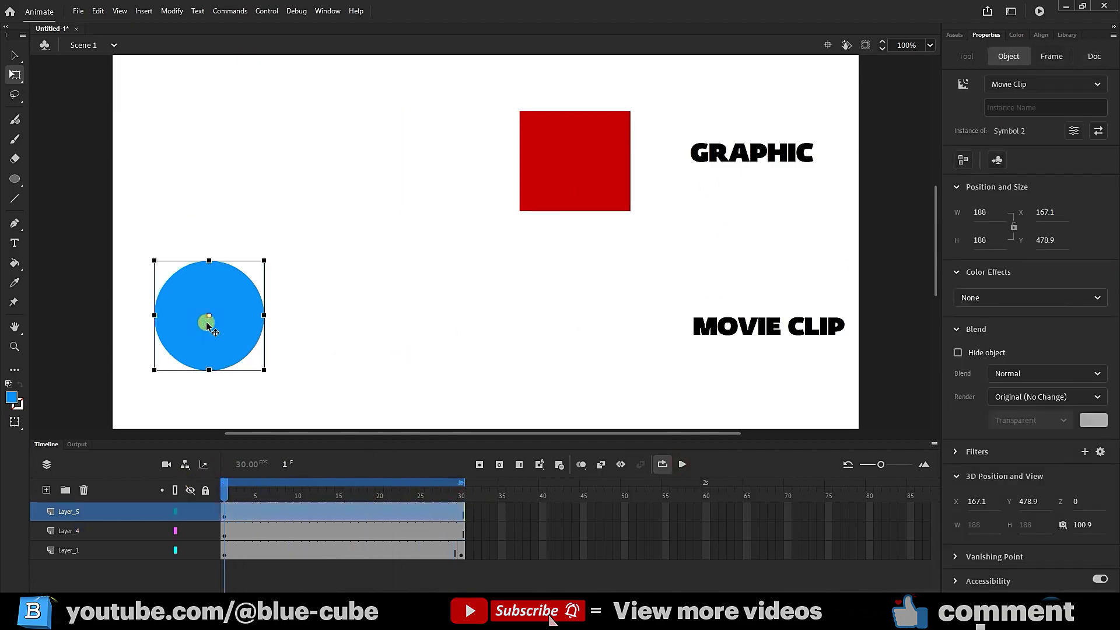